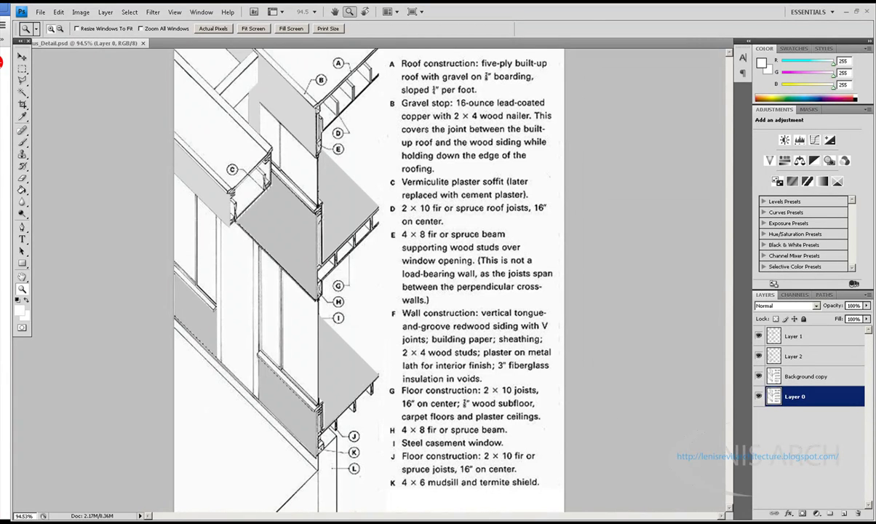
- Place the Modulor image in Windows Photo Viewer on the right half of the screen beside Photoshop
left_click(131, 511)
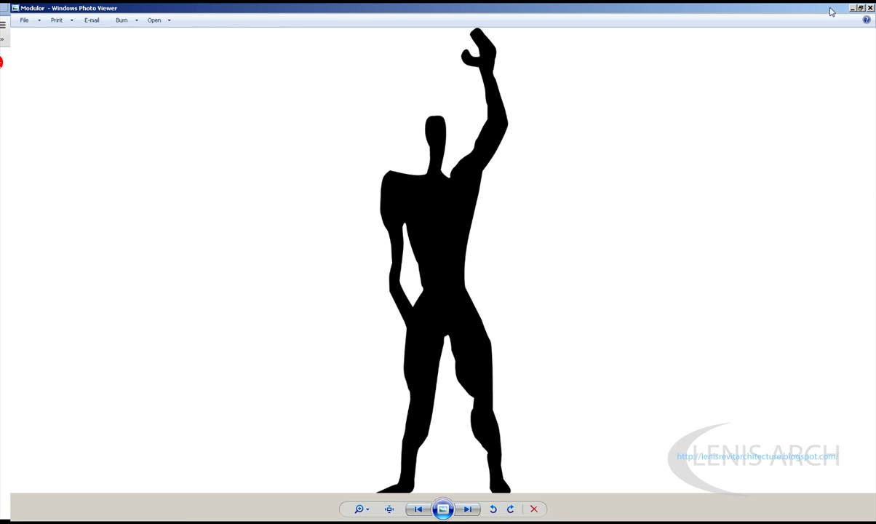
left_click_drag(441, 9, 873, 9)
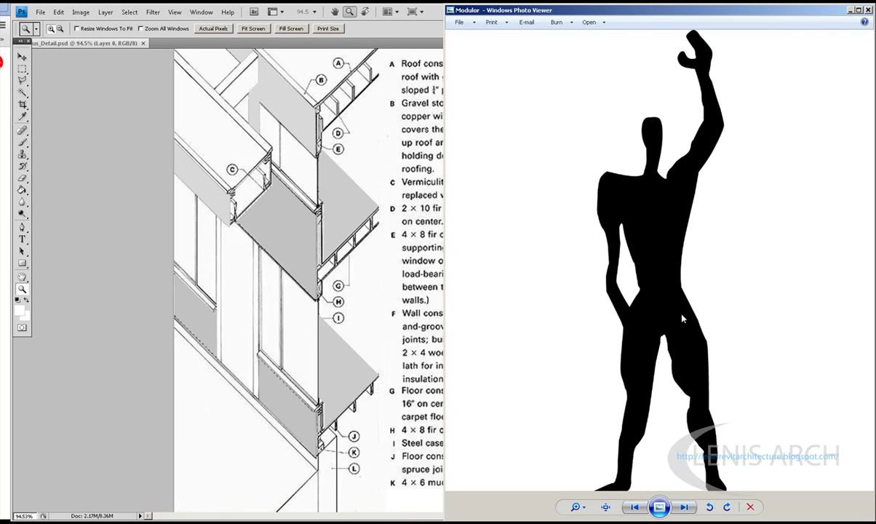
double_click(814, 10)
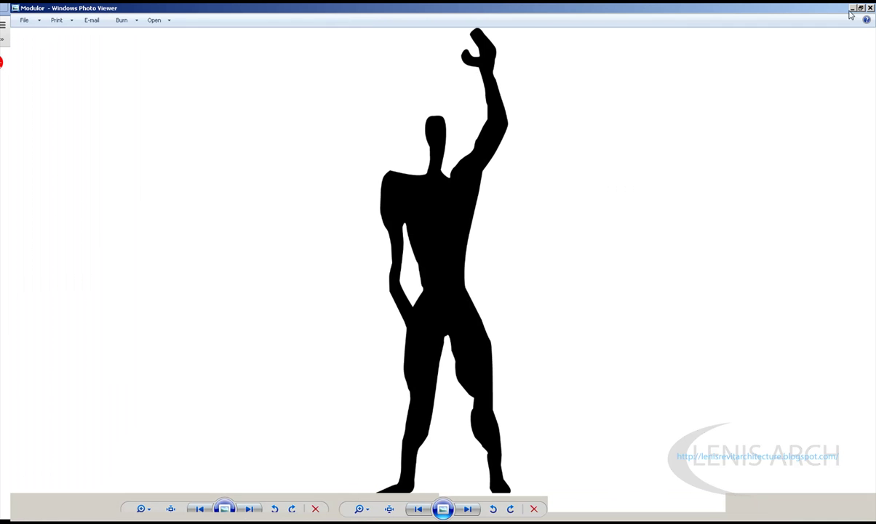
double_click(492, 10)
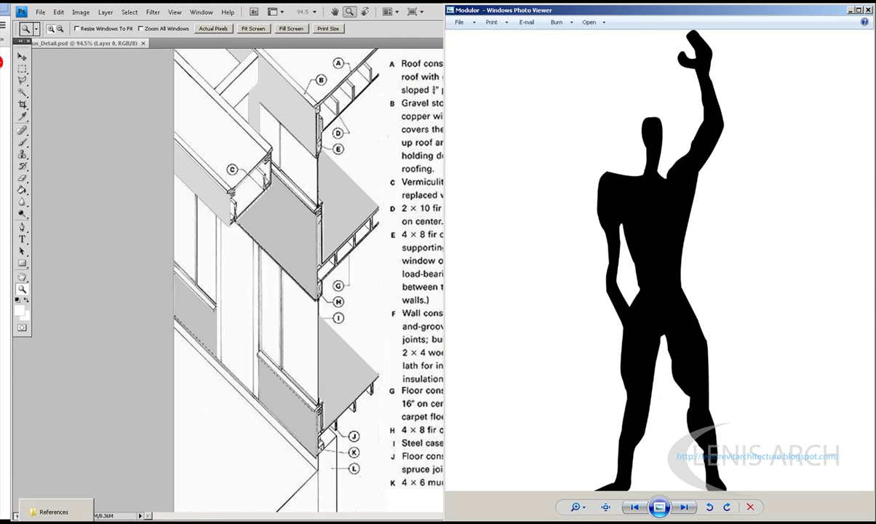
- Copy the References folder path from Explorer's address bar, close Explorer and return to Photoshop
left_click(54, 511)
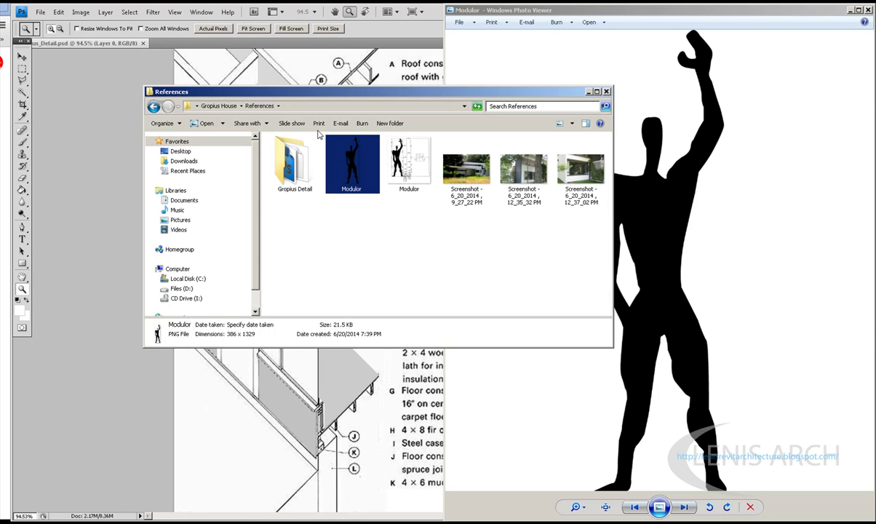
left_click(291, 106)
right_click(297, 106)
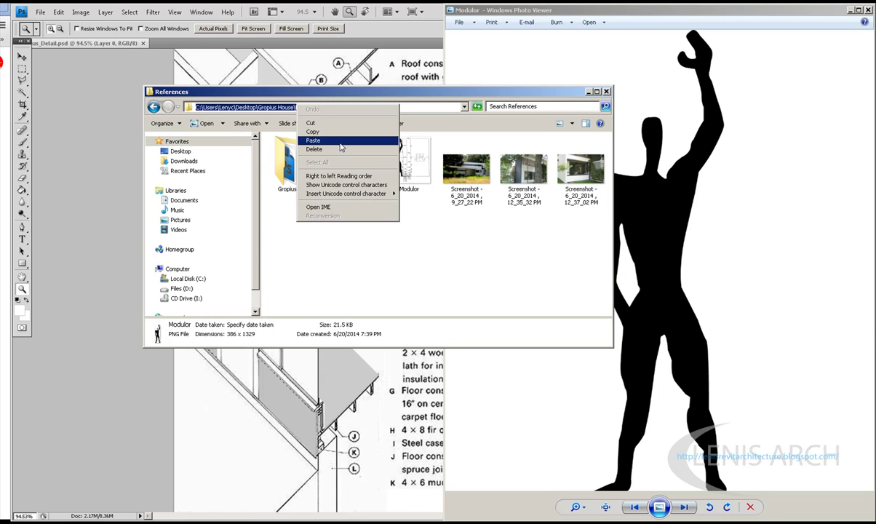
left_click(320, 131)
left_click(589, 91)
left_click(40, 12)
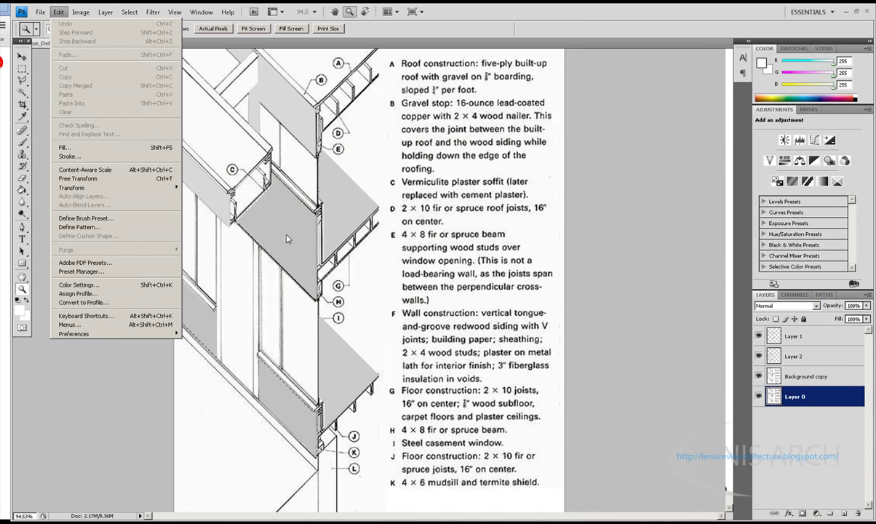
- Make Layer 1 the active layer after checking Layer 2's visibility, and select the Move tool
left_click(731, 357)
left_click(793, 356)
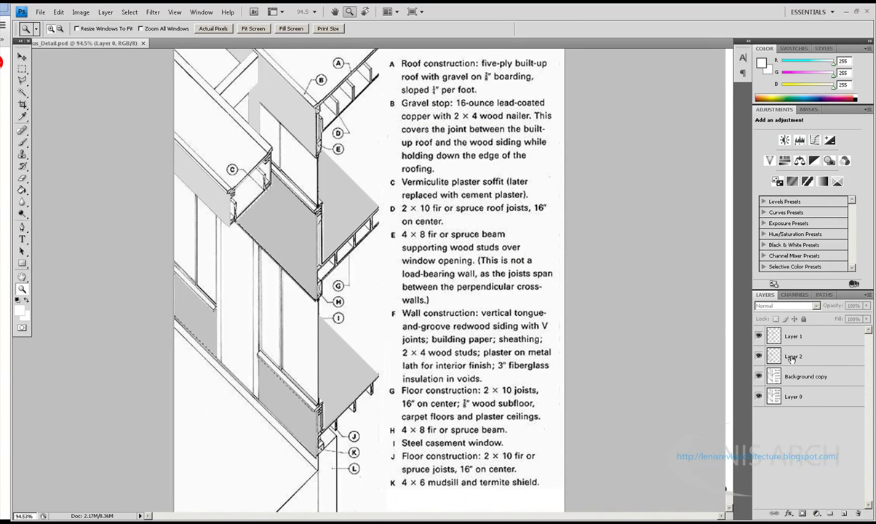
left_click(758, 356)
left_click(757, 356)
left_click(793, 336)
left_click(23, 56)
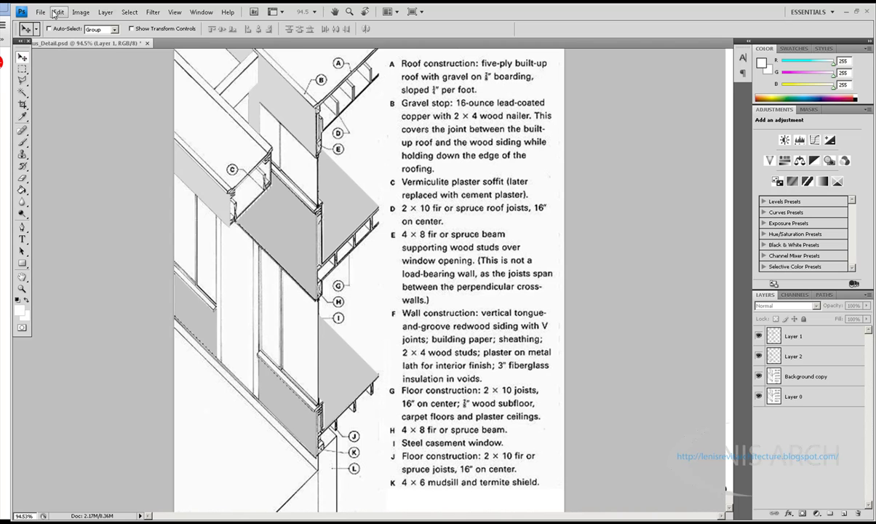
- Create a new layer named Mod through Layer > New > Layer
left_click(105, 12)
left_click(218, 24)
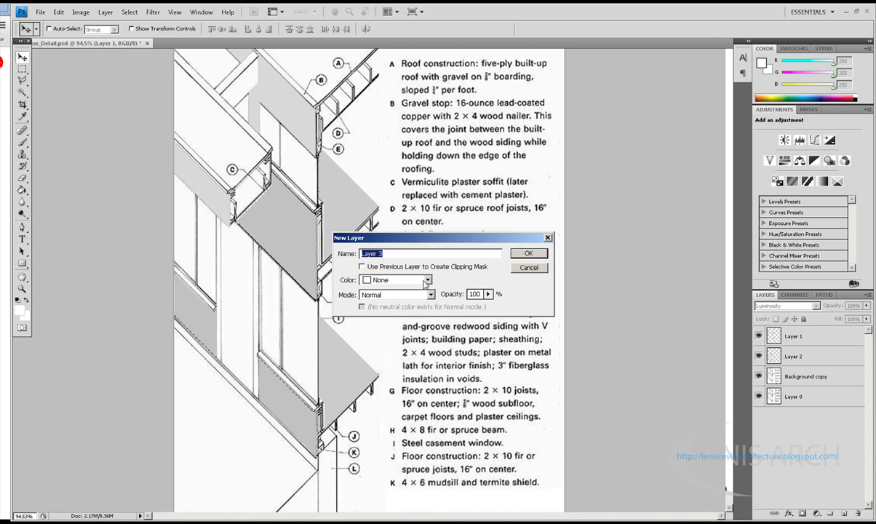
type("Mod")
key("Return")
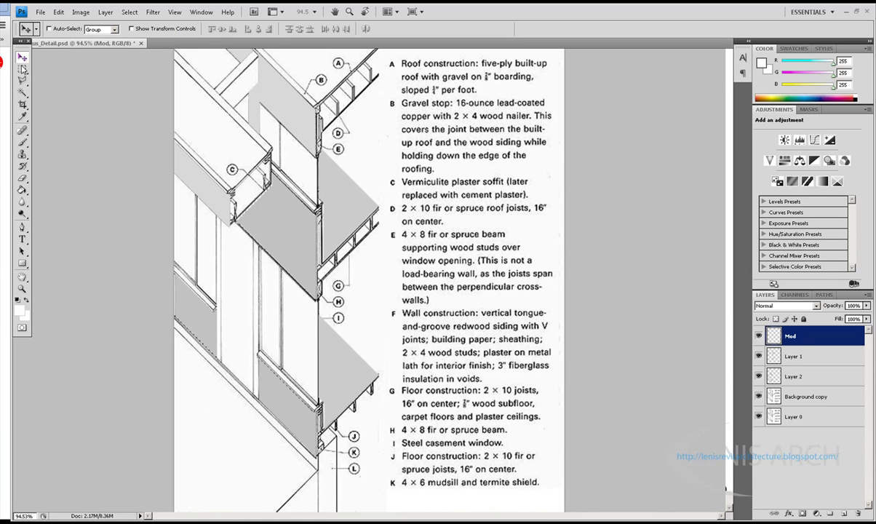
- Use File > Place with the pasted References folder path to place the Modulor image
left_click(41, 11)
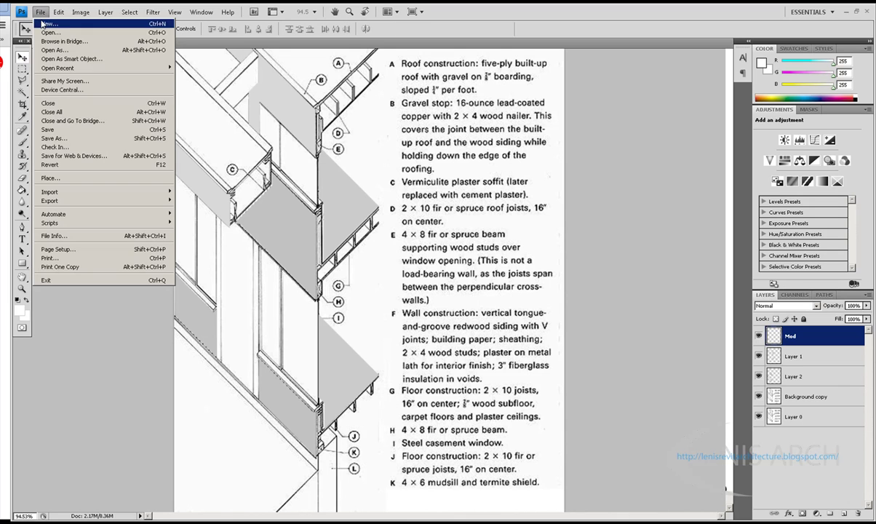
left_click(66, 168)
left_click(340, 115)
left_click(340, 115)
double_click(340, 115)
left_click(373, 412)
right_click(372, 413)
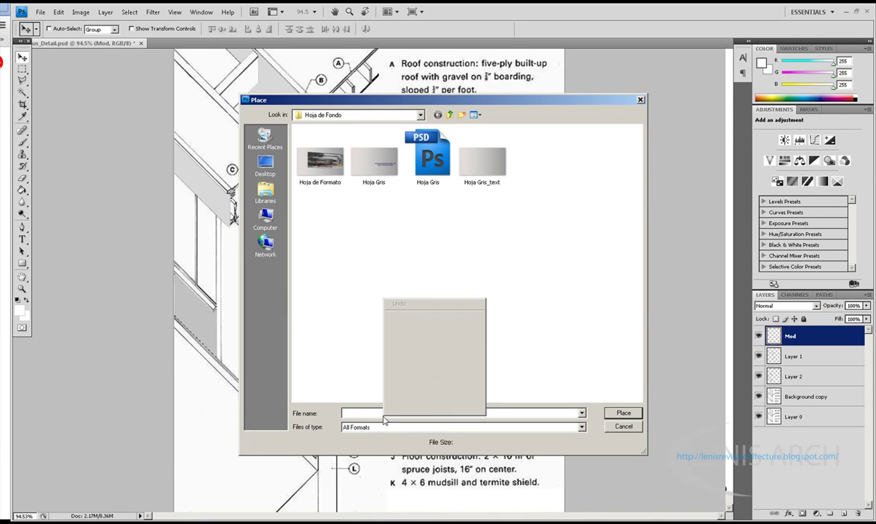
left_click(411, 340)
key("Return")
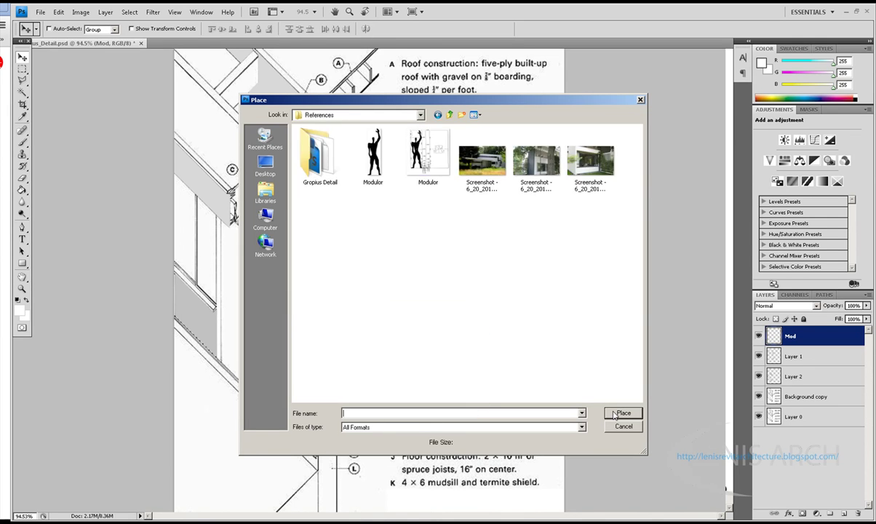
left_click(352, 156)
left_click(613, 414)
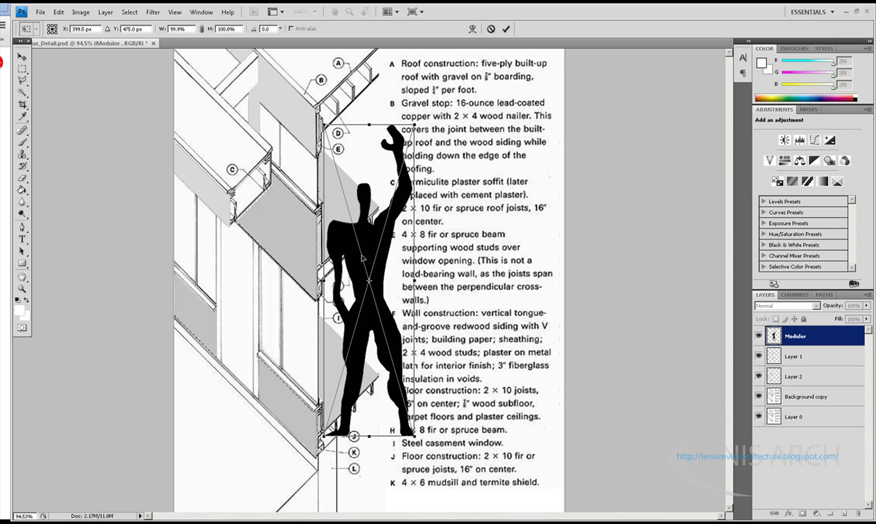
- Move the placed Modulor onto the wall section and scale it proportionally to about 48.6%
mouse_move(371, 250)
left_mouse_down()
mouse_move(364, 218)
mouse_move(376, 216)
left_mouse_up()
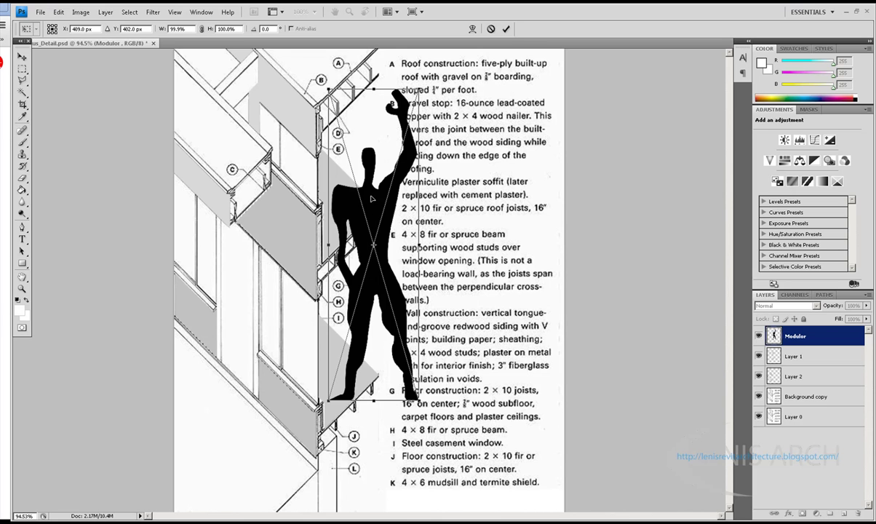
left_click_drag(375, 196, 445, 203)
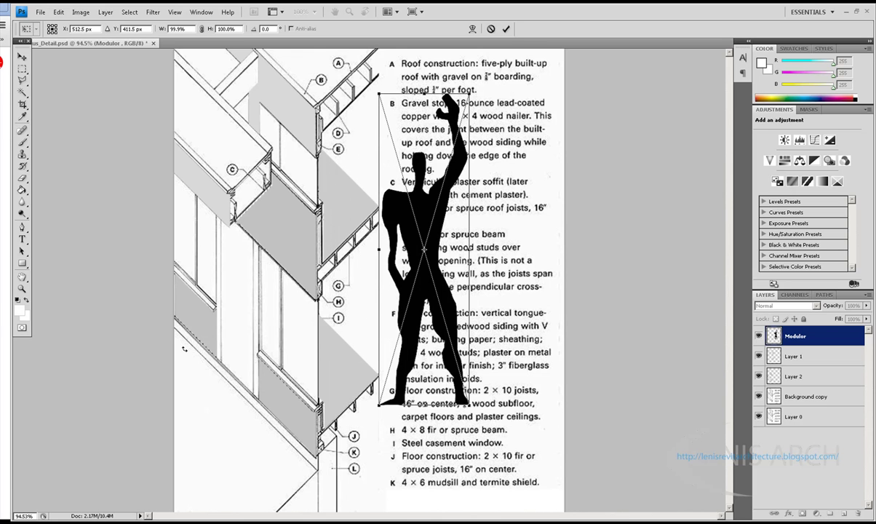
mouse_move(422, 188)
left_mouse_down()
mouse_move(487, 188)
mouse_move(487, 198)
mouse_move(442, 218)
left_mouse_up()
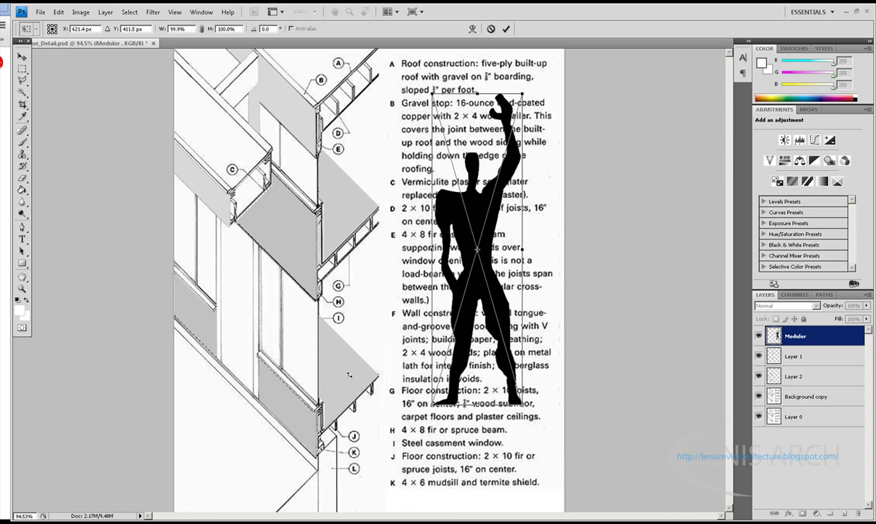
left_click_drag(453, 278, 347, 281)
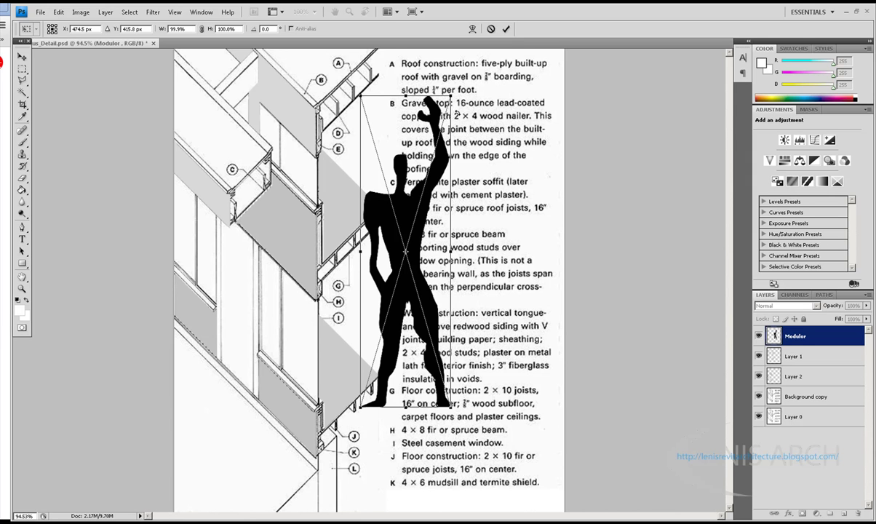
mouse_move(424, 89)
left_mouse_down()
mouse_move(435, 237)
mouse_move(425, 260)
left_mouse_up()
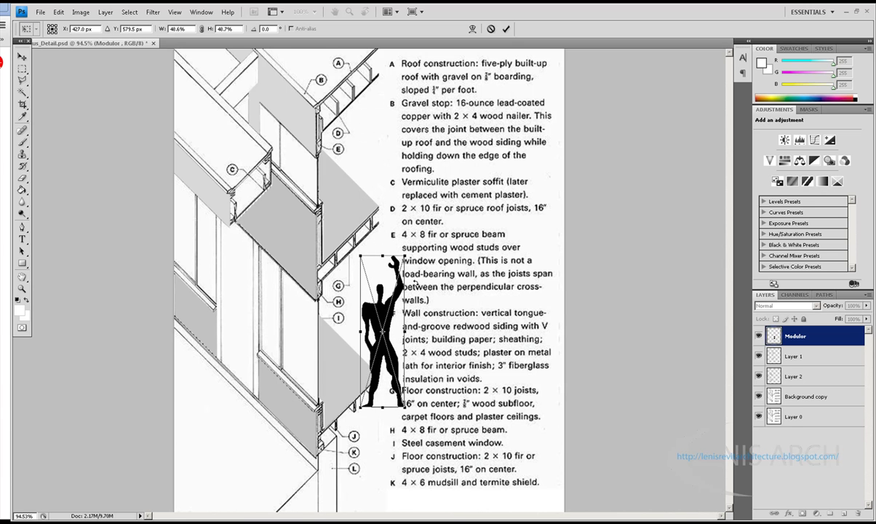
- Try the Modulor figure on the wall and upper floor, making small size adjustments
left_click_drag(383, 312, 227, 290)
left_click_drag(246, 233, 242, 245)
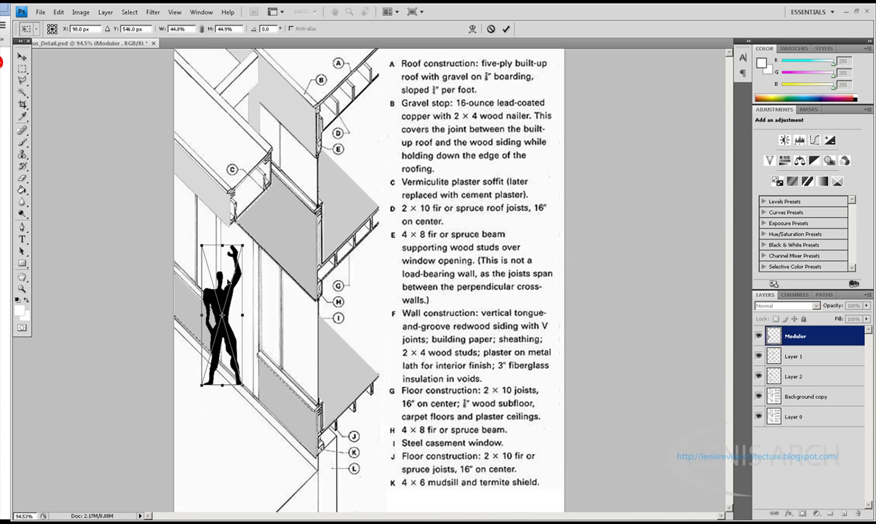
left_click_drag(229, 299, 238, 297)
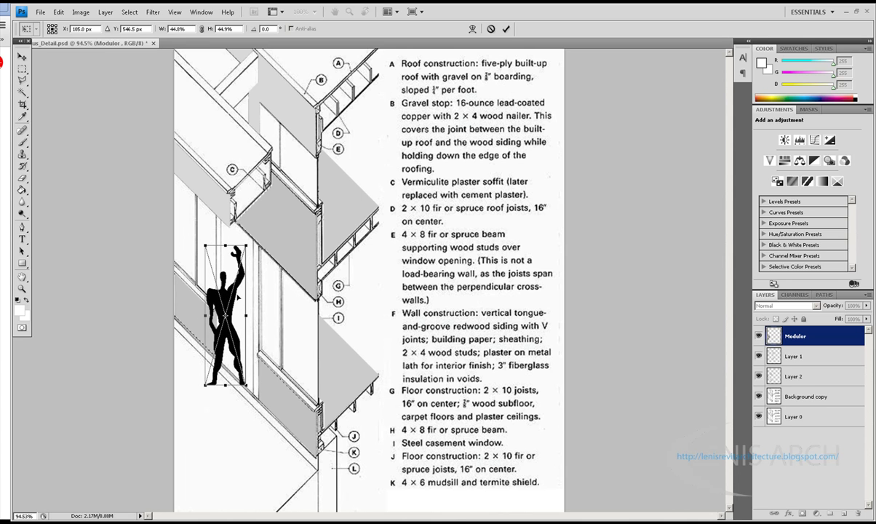
left_click_drag(247, 245, 248, 242)
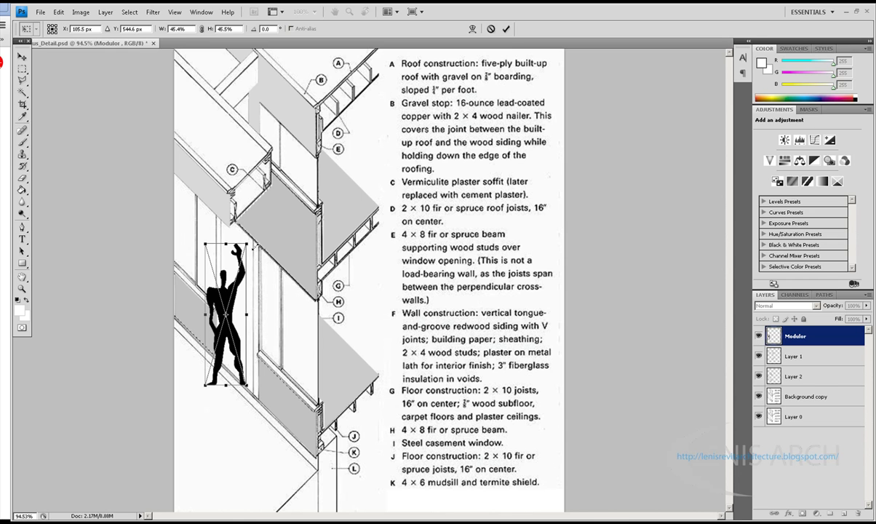
mouse_move(227, 313)
left_mouse_down()
mouse_move(397, 300)
mouse_move(362, 298)
mouse_move(358, 138)
mouse_move(355, 304)
left_mouse_up()
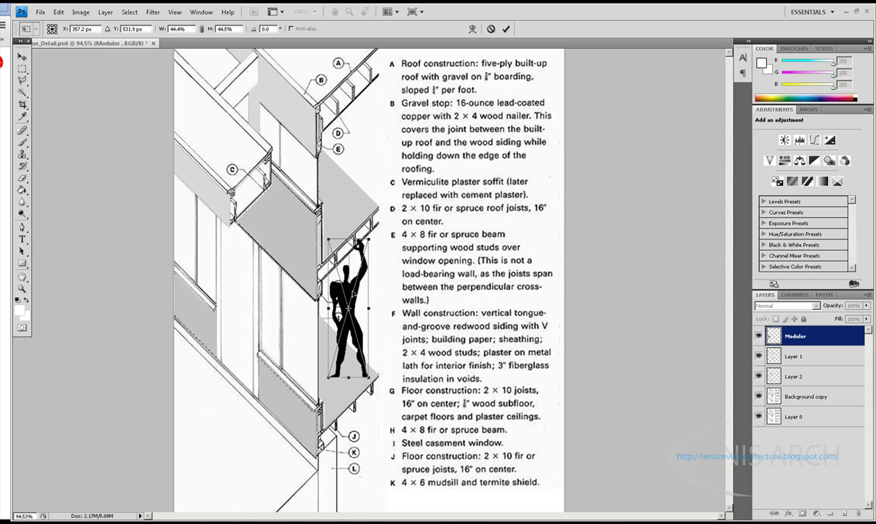
mouse_move(373, 245)
left_mouse_down()
mouse_move(403, 270)
mouse_move(281, 328)
left_mouse_up()
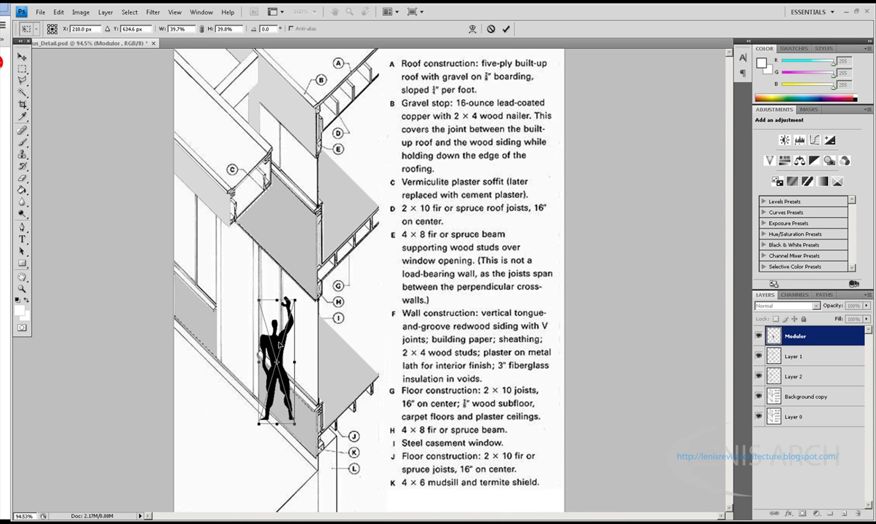
- Set the figure on the lower floor slab and fine-tune its size to about 42.4%
mouse_move(281, 327)
left_mouse_down()
mouse_move(342, 339)
mouse_move(349, 318)
mouse_move(302, 379)
left_mouse_up()
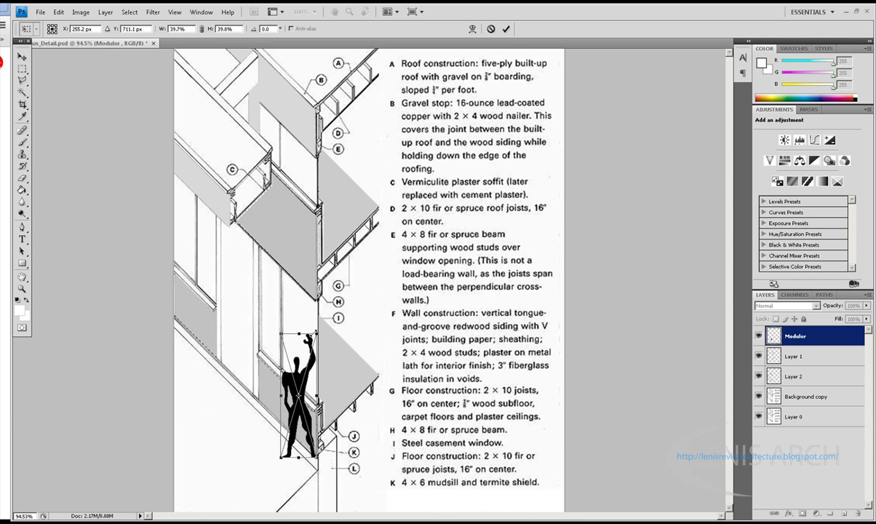
left_click_drag(317, 334, 345, 332)
left_click_drag(301, 361, 302, 369)
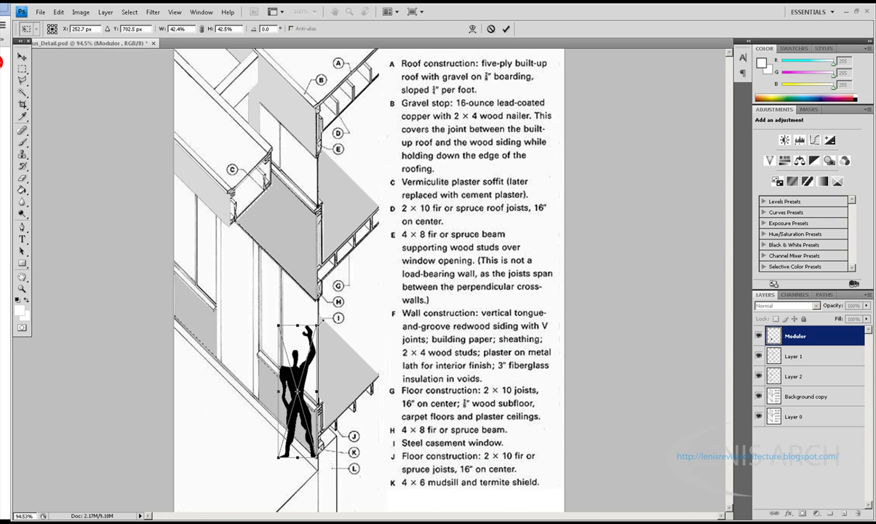
left_click_drag(317, 325, 318, 320)
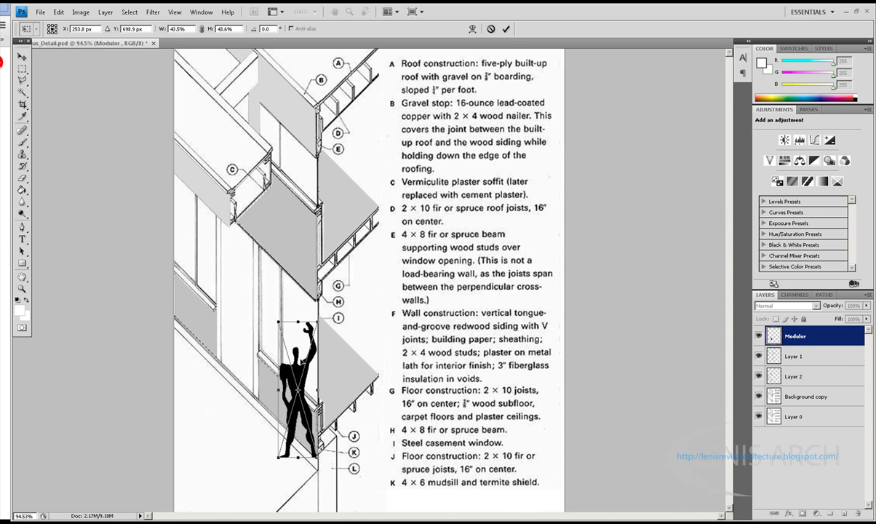
- Commit the Modulor placement and duplicate its layer as 'Modulor Sombra'
left_click(507, 30)
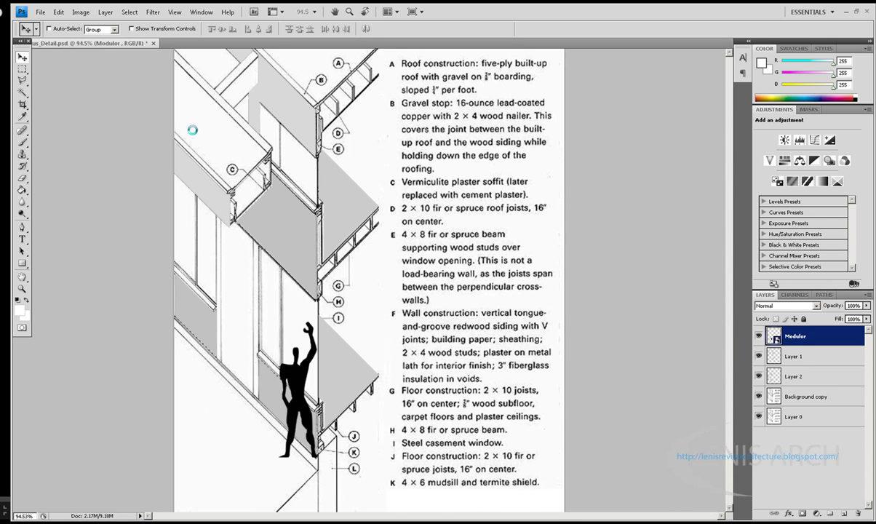
right_click(790, 336)
left_click(807, 133)
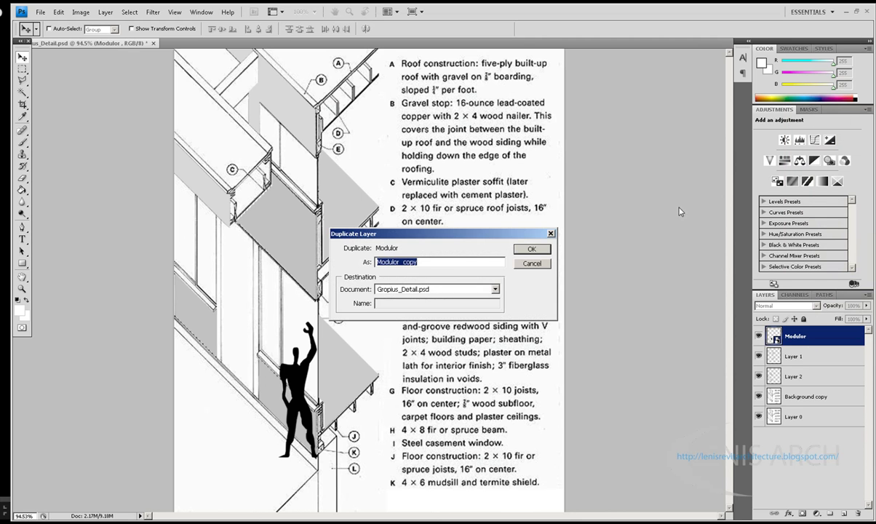
left_click_drag(404, 262, 439, 264)
type("Somb")
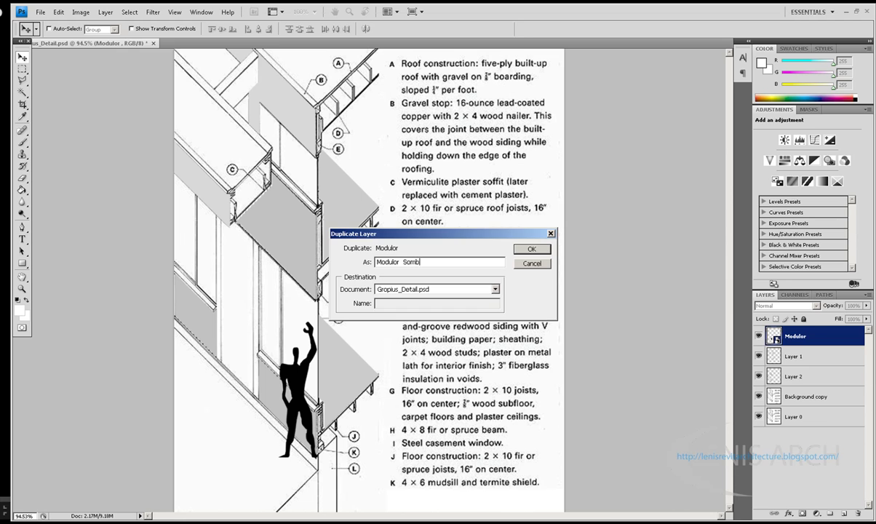
type("ra")
key("Return")
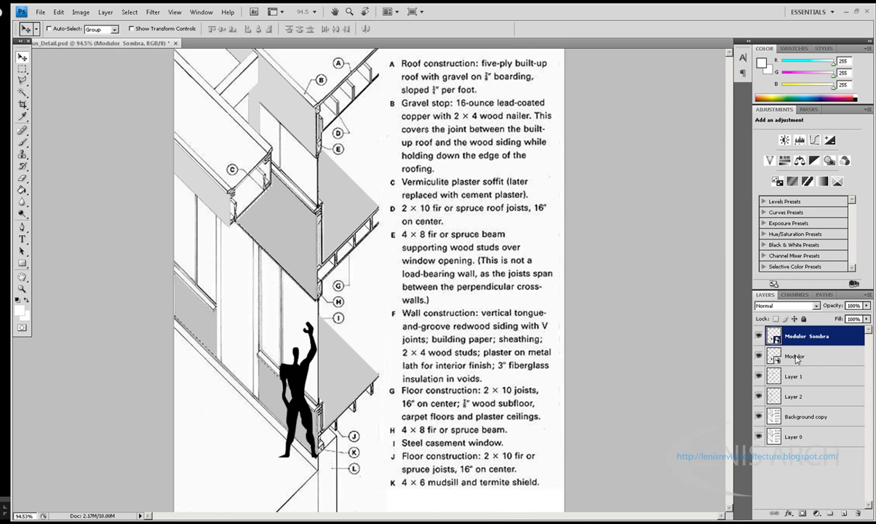
- Check the Modulor layer's visibility and trial-move the shadow copy, undoing the move
left_click(758, 356)
left_click(758, 357)
left_click_drag(292, 378, 348, 372)
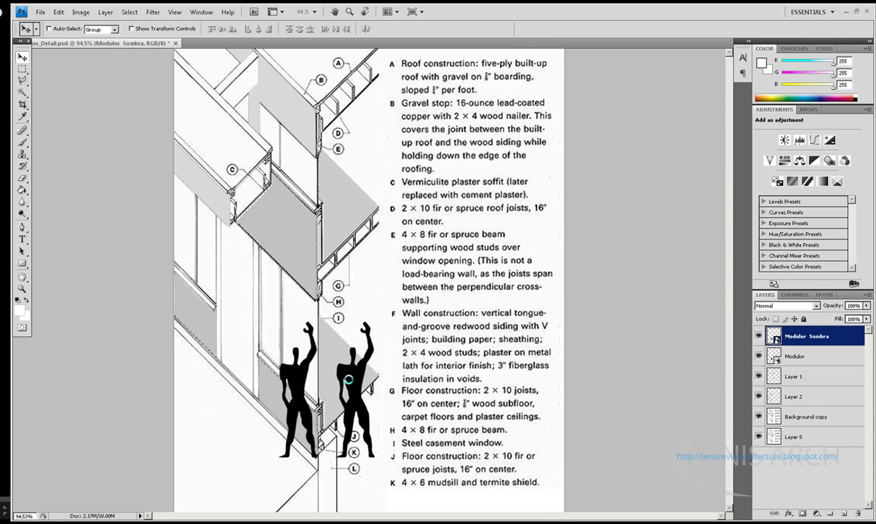
key("ctrl+z")
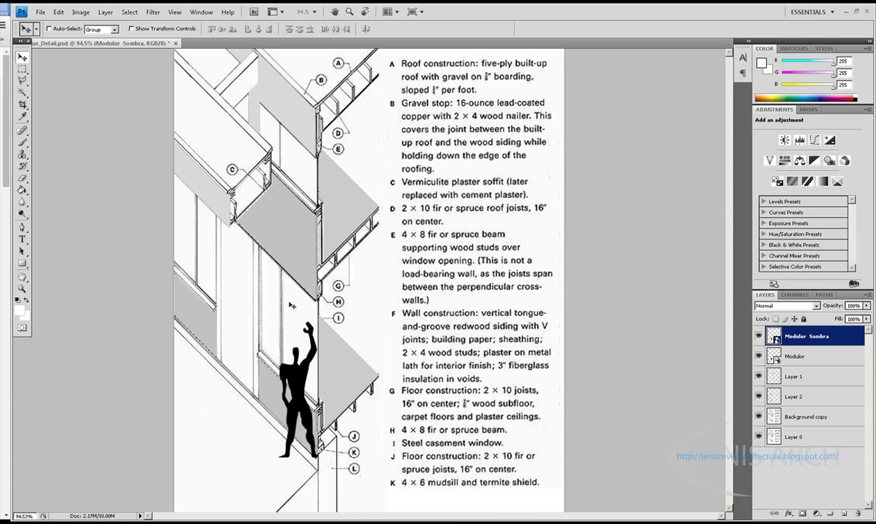
key("ctrl+t")
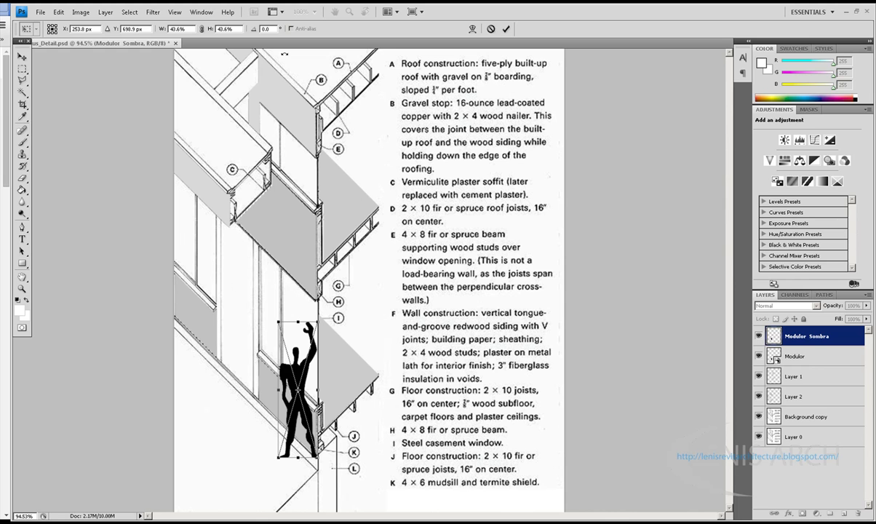
left_click(506, 29)
- Select both Modulor layers and move them together onto the floor slab near G
left_click(798, 356)
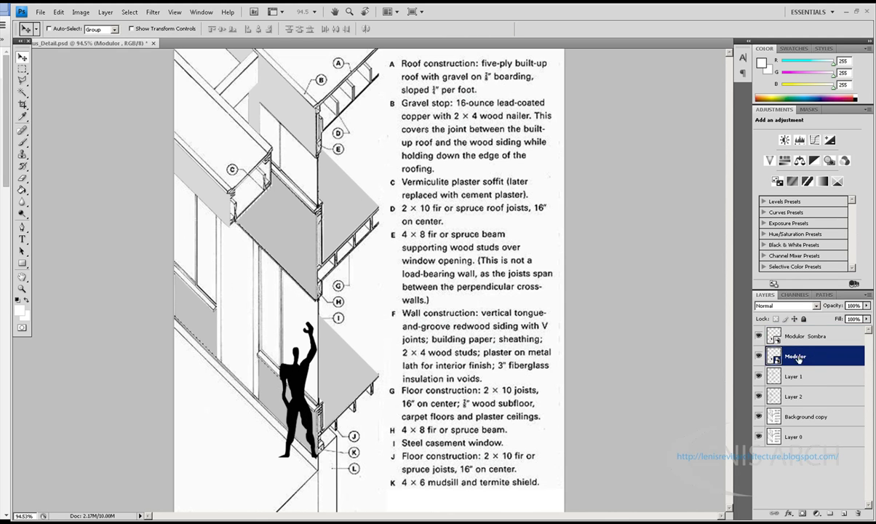
left_click(797, 336, "shift")
mouse_move(297, 371)
left_mouse_down()
mouse_move(351, 306)
mouse_move(342, 311)
mouse_move(343, 302)
left_mouse_up()
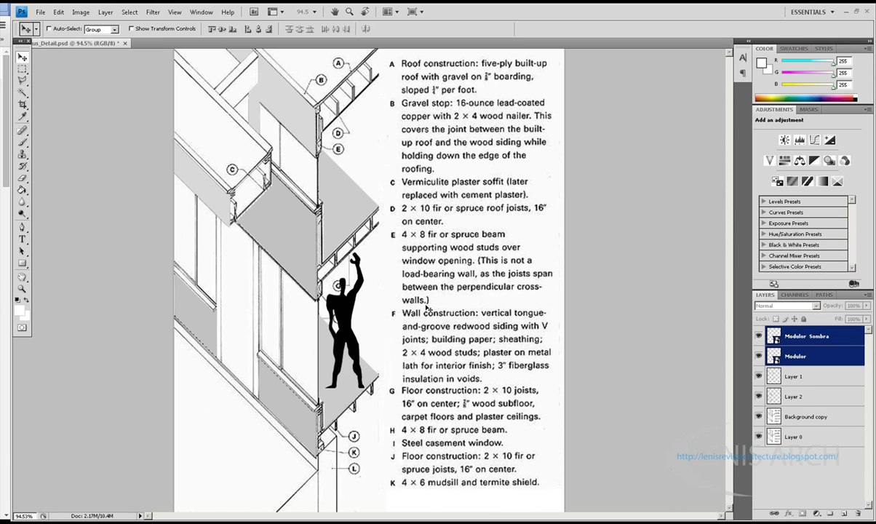
left_click_drag(315, 310, 333, 331)
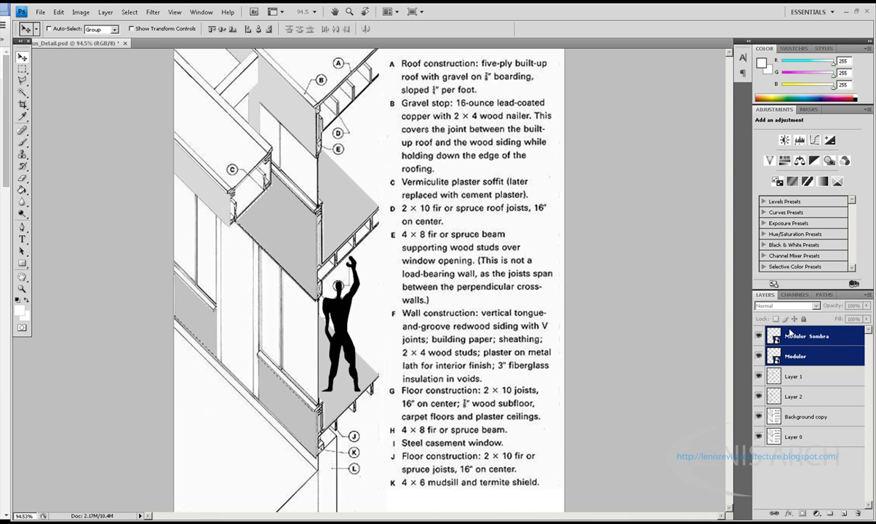
- Select only Modulor Sombra and trial-squash its height in Free Transform
left_click(782, 356)
left_click(782, 335)
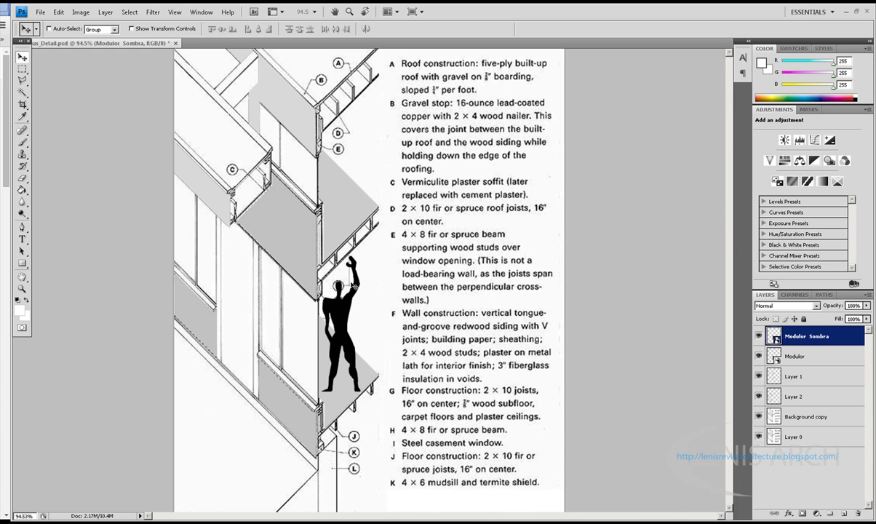
key("ctrl+t")
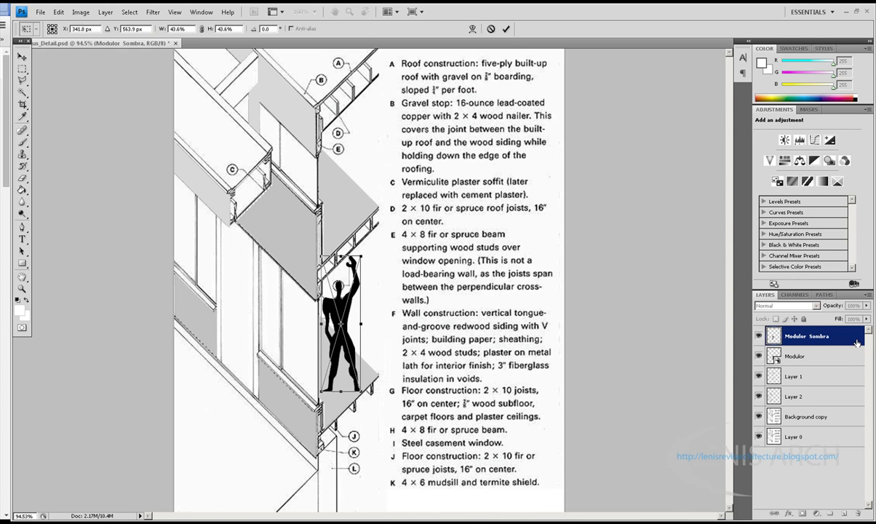
left_click_drag(340, 256, 340, 324)
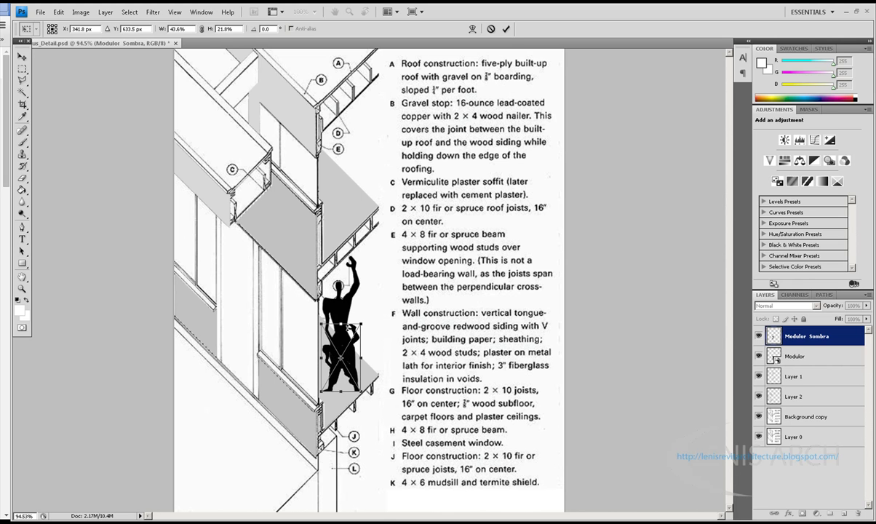
mouse_move(341, 325)
left_mouse_down()
mouse_move(480, 259)
mouse_move(467, 332)
left_mouse_up()
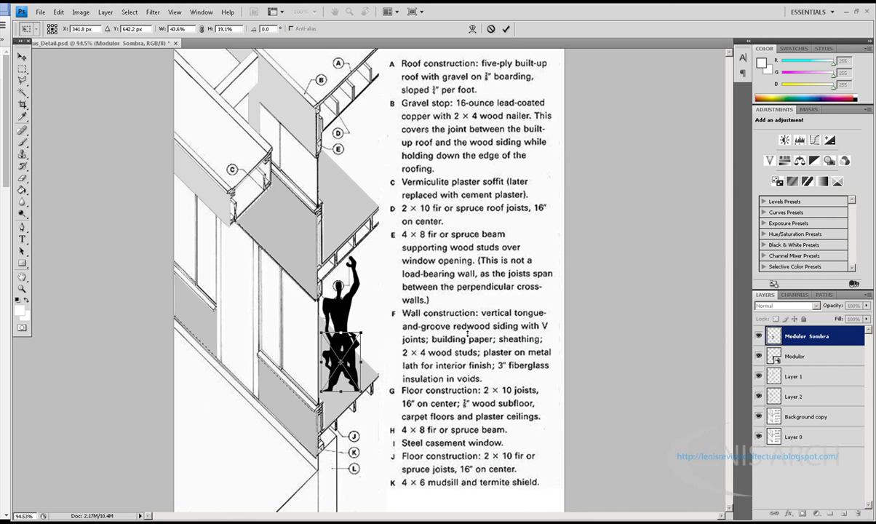
left_click_drag(467, 330, 437, 317)
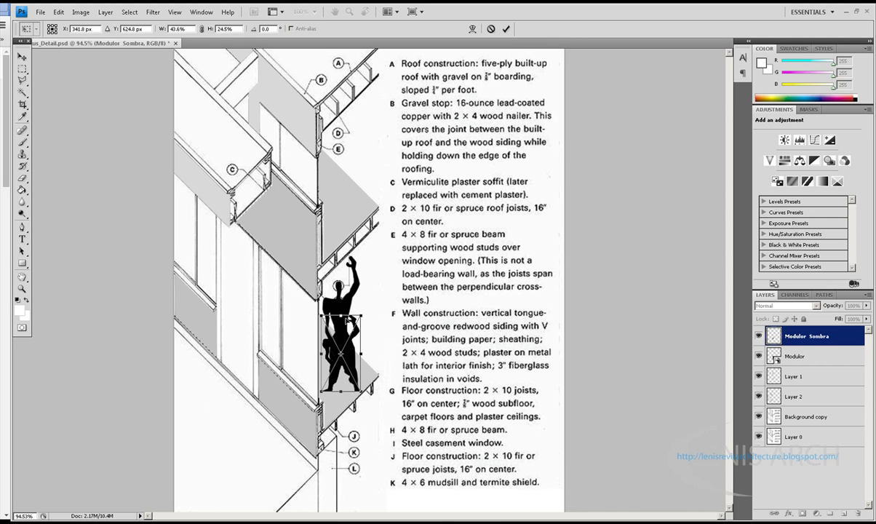
- Try widening and flipping the shadow, undo both, then shrink, move and apply it
left_click_drag(363, 353, 408, 354)
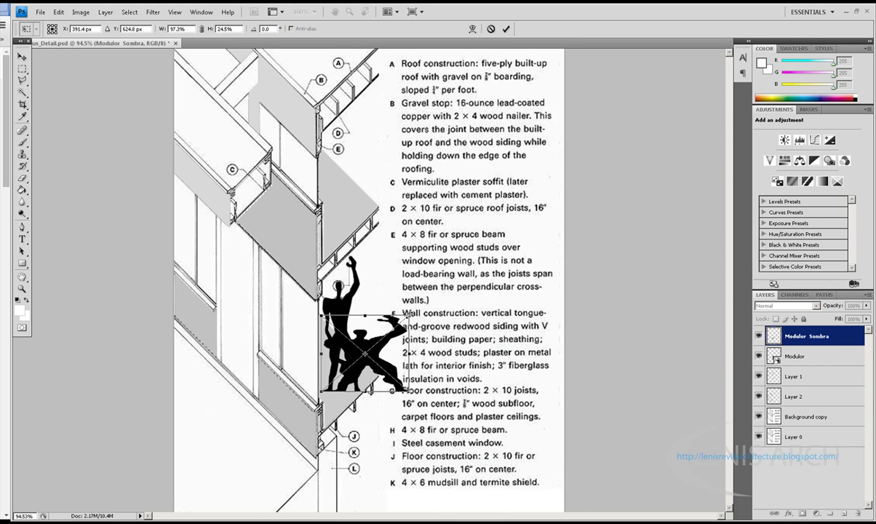
key("ctrl+z")
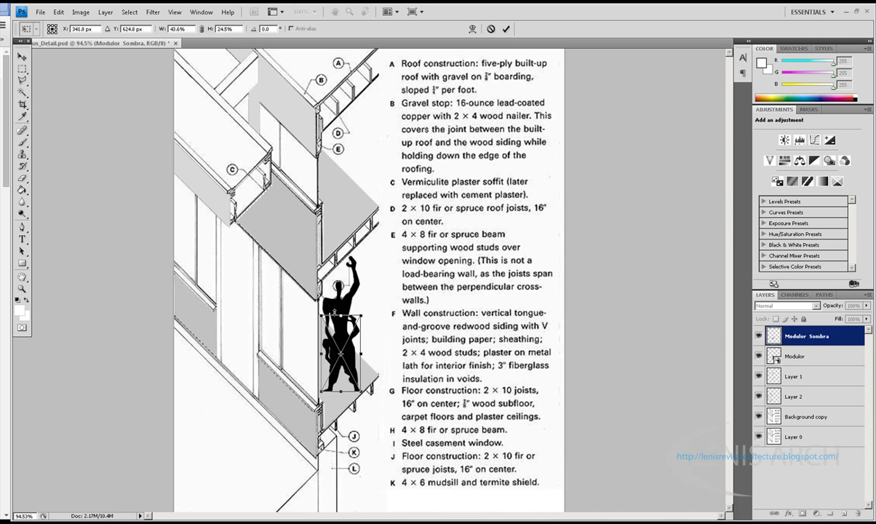
left_click_drag(321, 353, 380, 352)
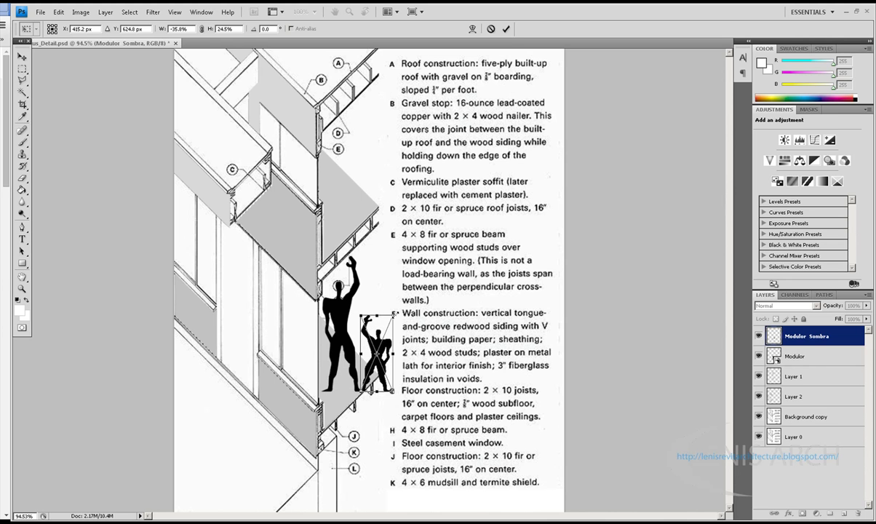
key("ctrl+z")
left_click_drag(362, 316, 357, 320)
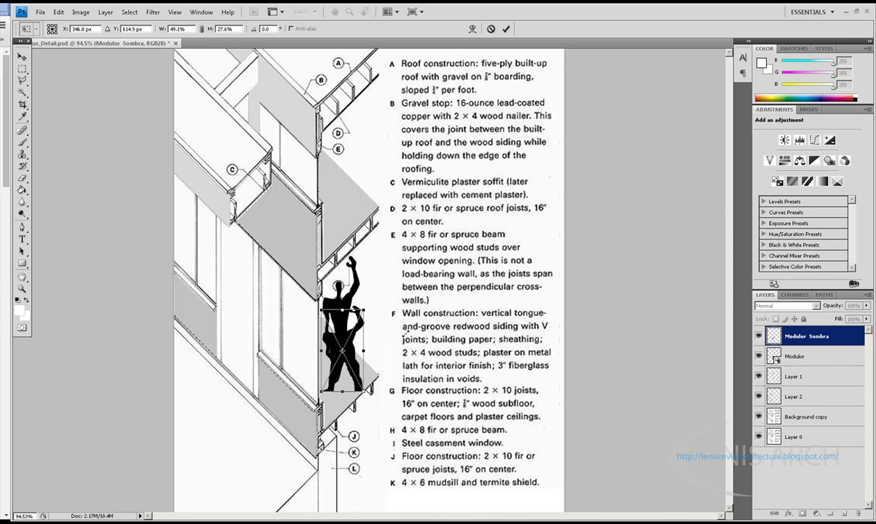
mouse_move(354, 351)
left_mouse_down()
mouse_move(386, 335)
mouse_move(338, 326)
left_mouse_up()
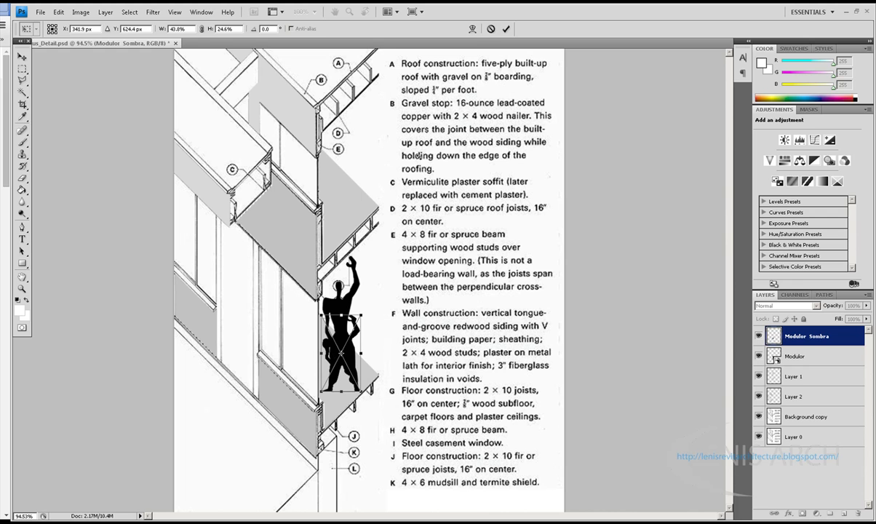
key("Return")
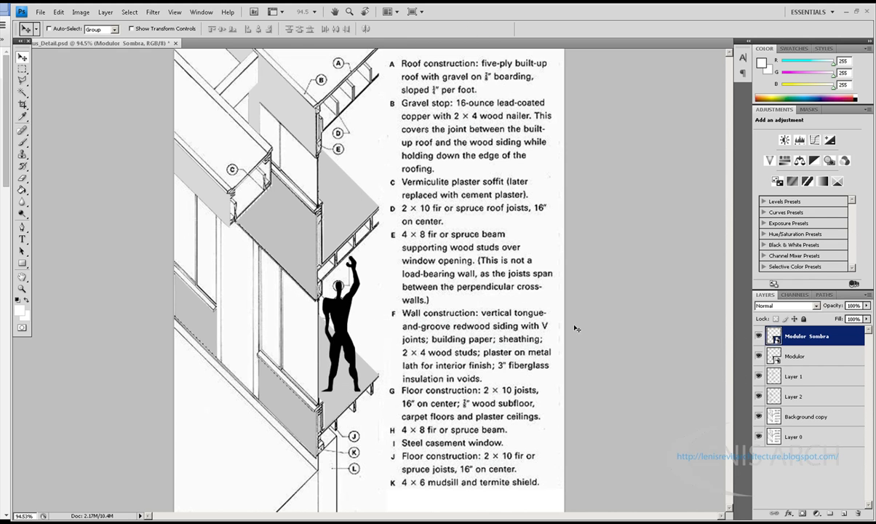
- Try stretching and squashing the shadow again, undo, cancel, and restart Free Transform
key("ctrl+t")
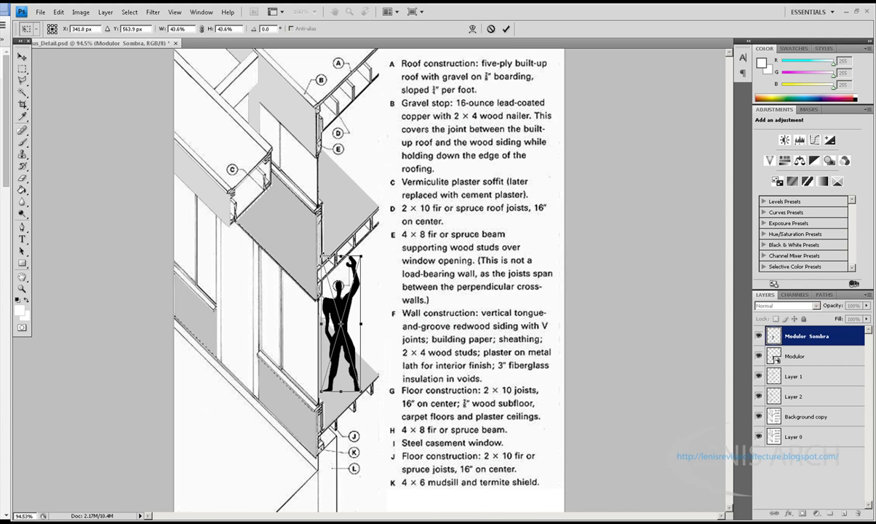
left_click_drag(359, 255, 427, 271)
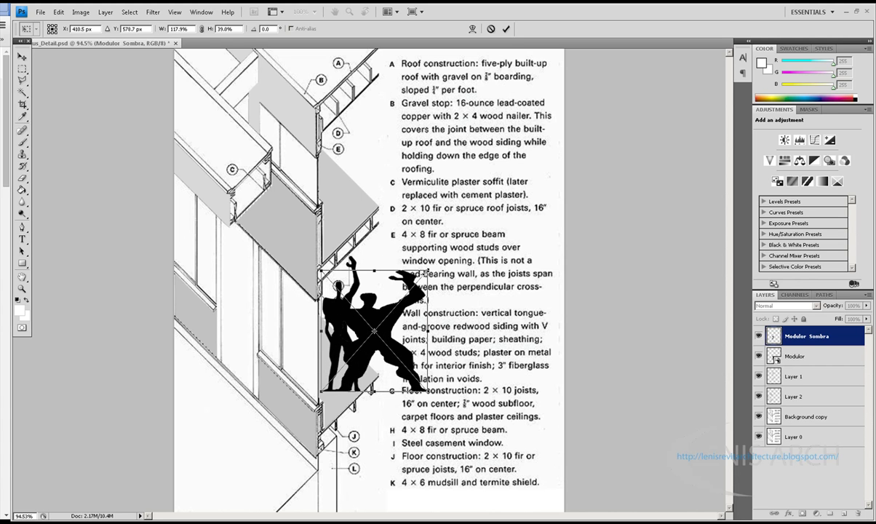
key("ctrl+z")
mouse_move(339, 256)
left_mouse_down()
mouse_move(339, 332)
mouse_move(398, 323)
left_mouse_up()
key("ctrl+z")
key("ctrl+z")
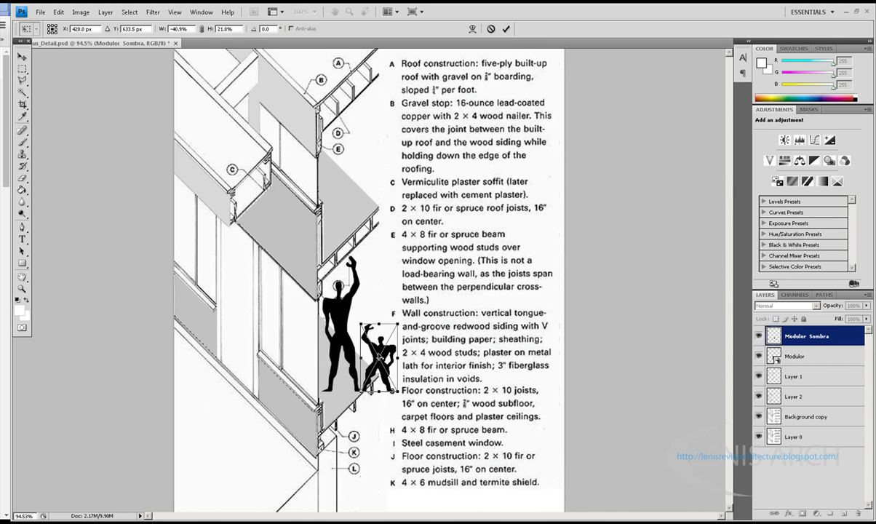
key("ctrl+z")
key("Escape")
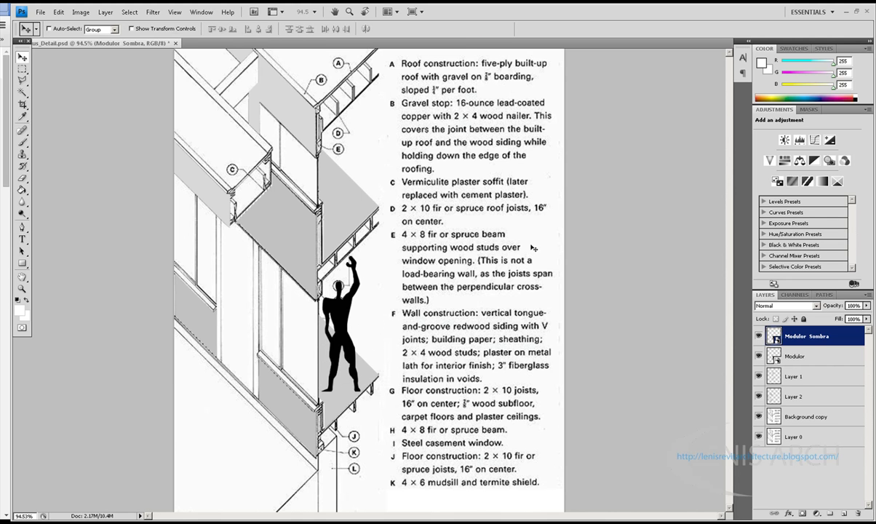
key("ctrl+t")
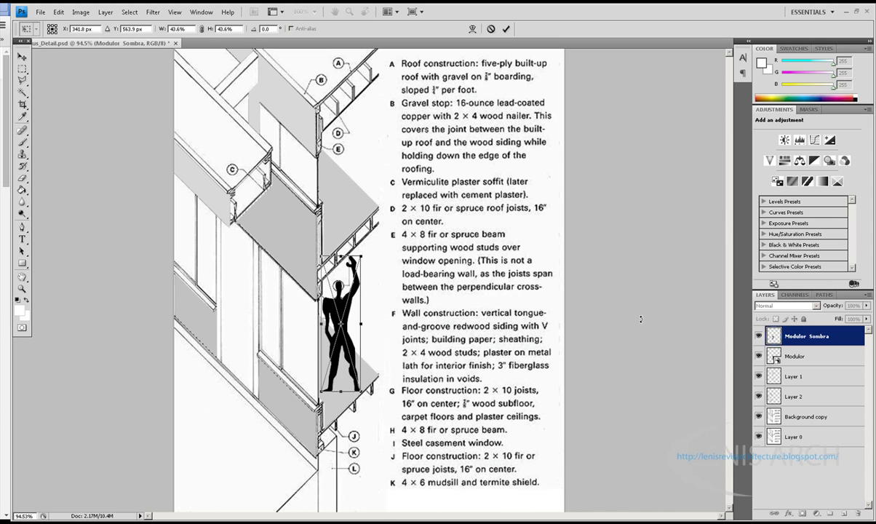
- Trial-tilt the shadow copy about 29.5° and flatten it to roughly a quarter height
left_click_drag(327, 292, 367, 285)
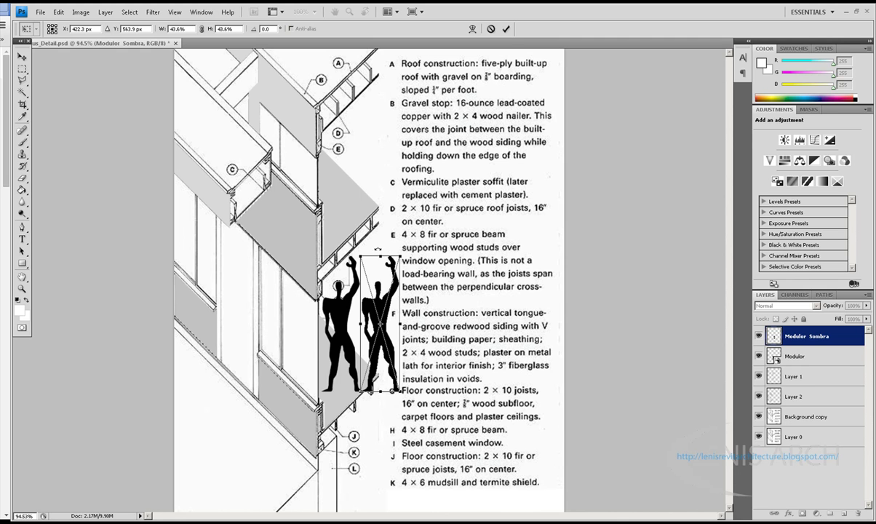
left_click_drag(375, 250, 409, 262)
left_click_drag(391, 312, 384, 312)
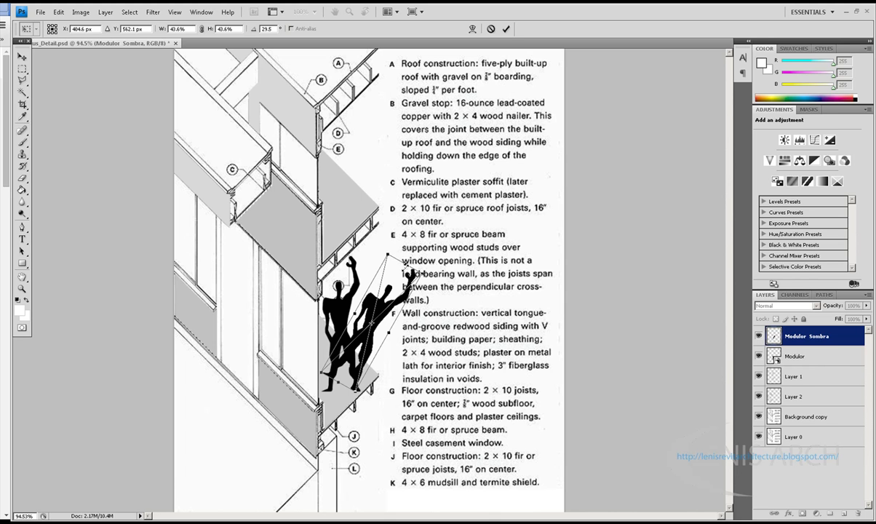
left_click_drag(411, 273, 381, 338)
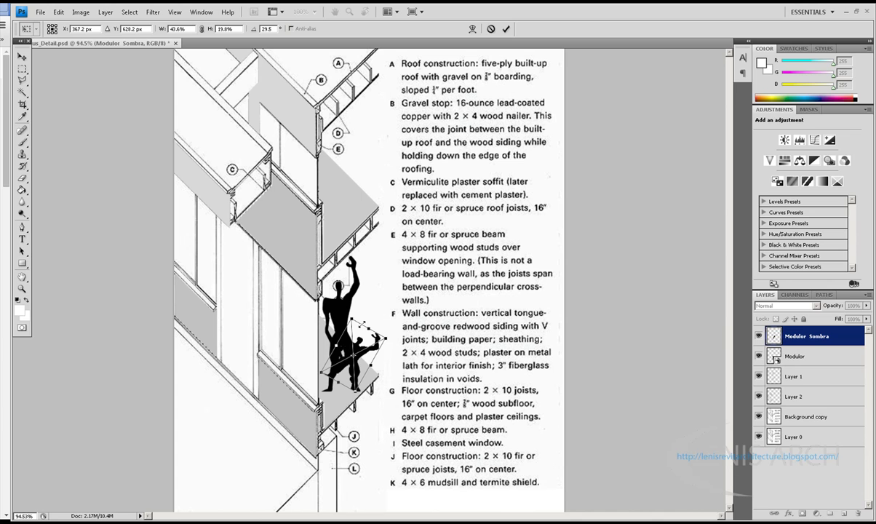
left_click_drag(349, 349, 363, 336)
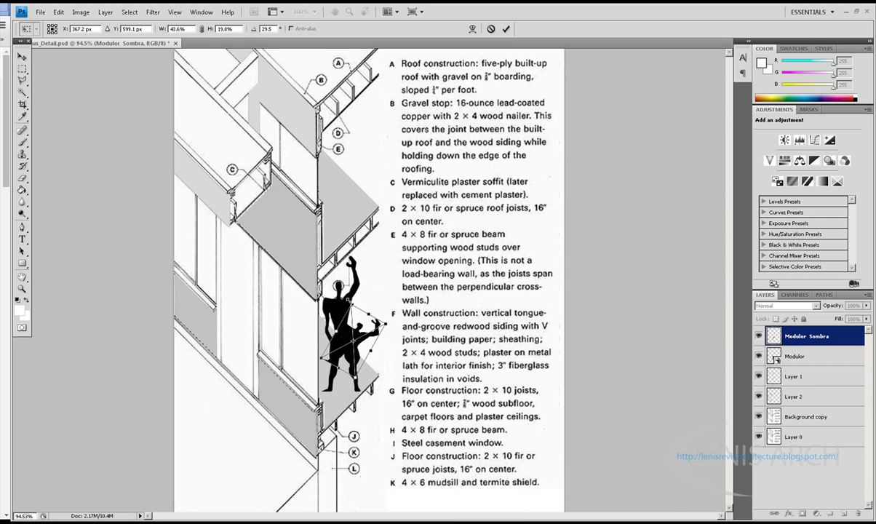
mouse_move(336, 304)
left_mouse_down()
mouse_move(342, 334)
mouse_move(393, 312)
left_mouse_up()
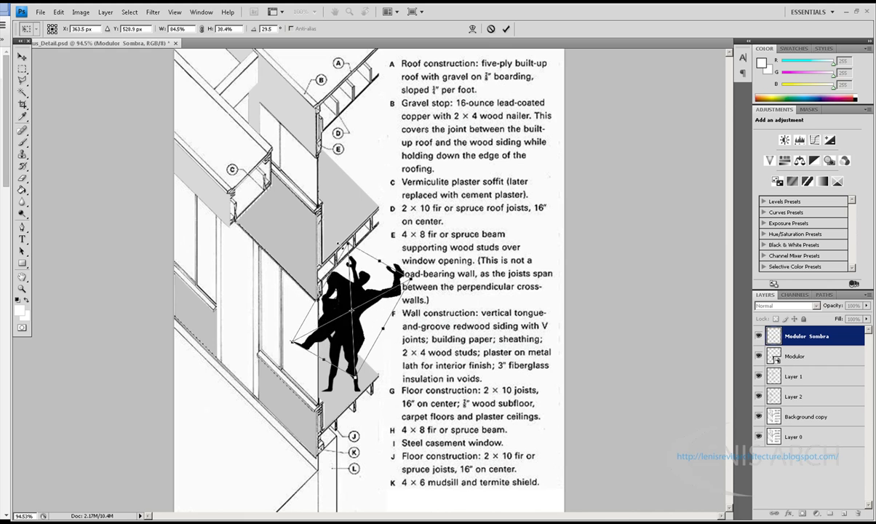
mouse_move(371, 333)
left_mouse_down()
mouse_move(374, 319)
mouse_move(372, 348)
mouse_move(370, 339)
left_mouse_up()
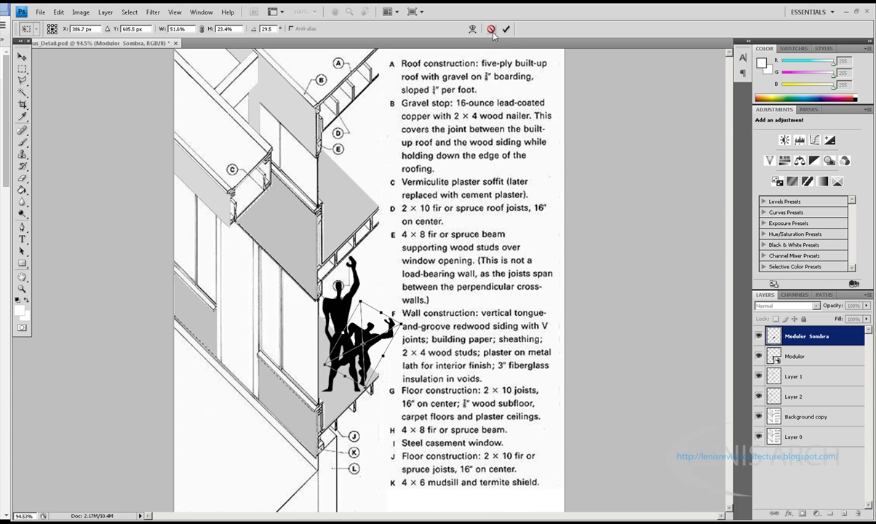
- Swing the shadow around an offset pivot and stretch it, then cancel the whole transform
left_click_drag(364, 344, 388, 293)
left_click_drag(403, 329, 495, 336)
left_click_drag(436, 243, 431, 260)
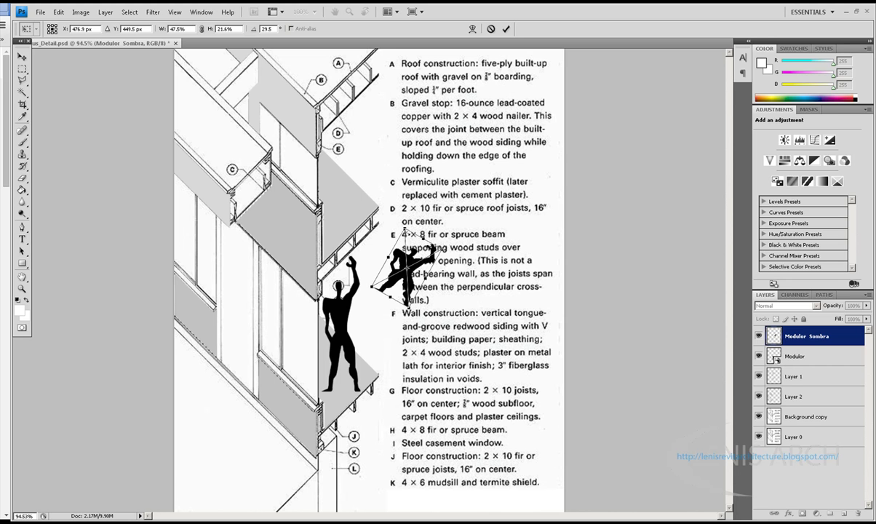
mouse_move(374, 281)
left_mouse_down()
mouse_move(360, 302)
mouse_move(363, 321)
mouse_move(371, 306)
mouse_move(382, 323)
mouse_move(399, 286)
left_mouse_up()
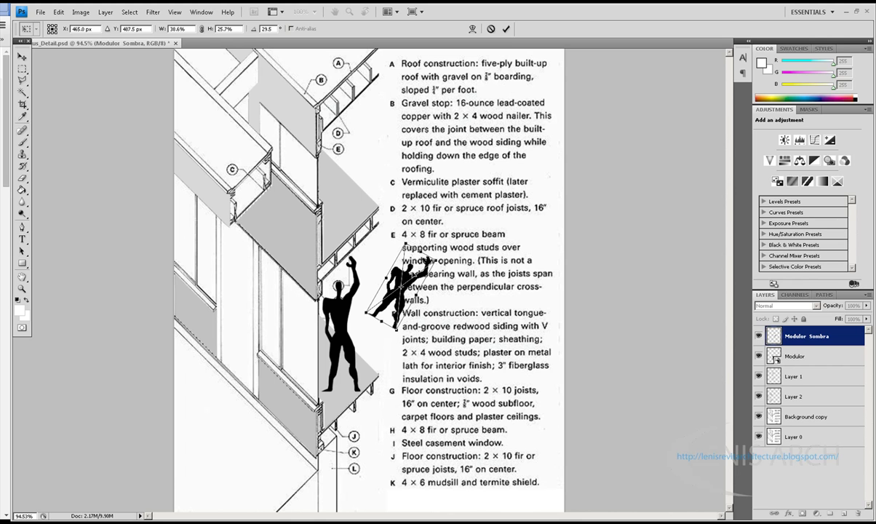
left_click_drag(393, 288, 357, 342)
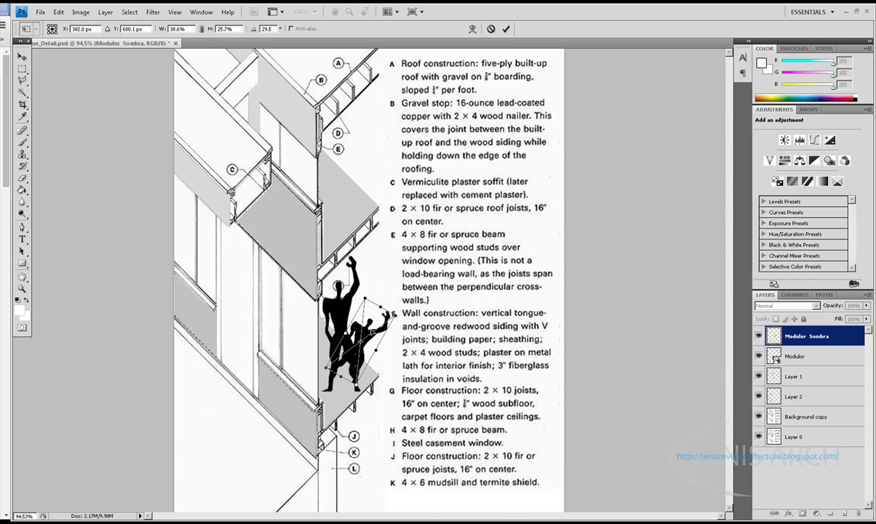
left_click_drag(378, 305, 407, 306)
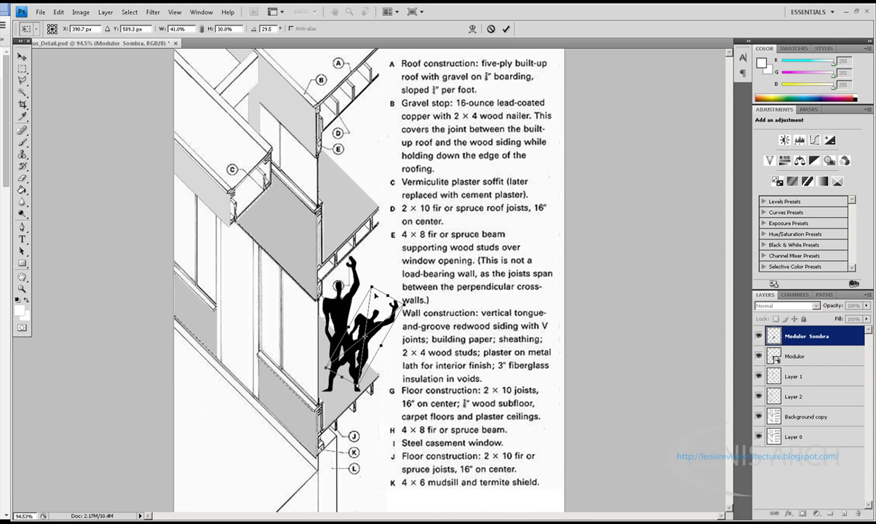
left_click_drag(399, 302, 388, 331)
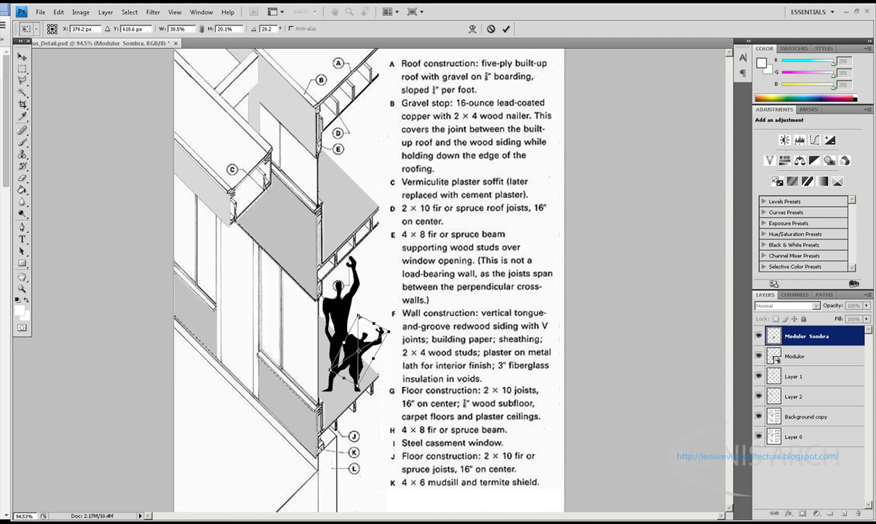
left_click(491, 29)
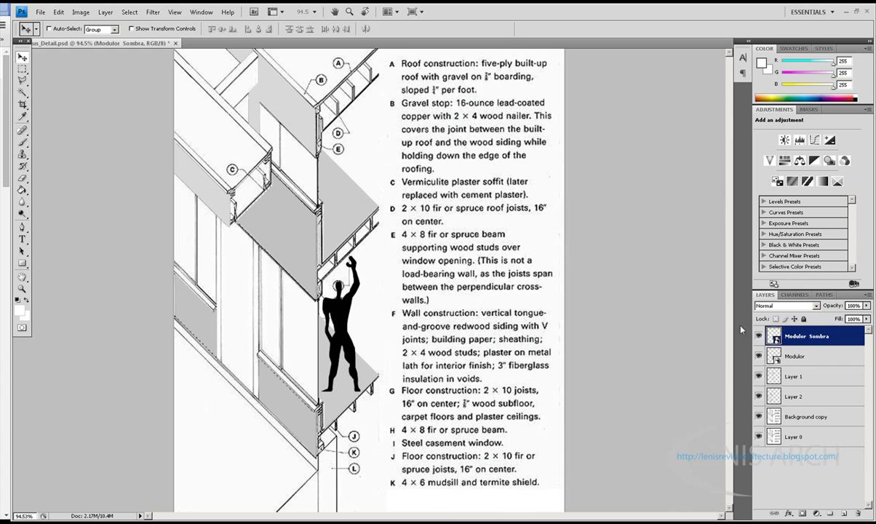
key("ctrl+t")
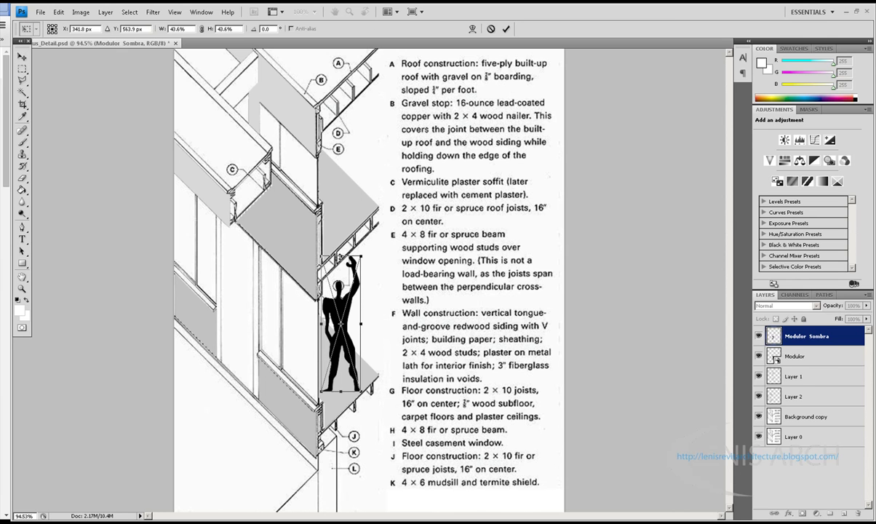
mouse_move(363, 248)
left_mouse_down()
mouse_move(390, 265)
mouse_move(383, 260)
left_mouse_up()
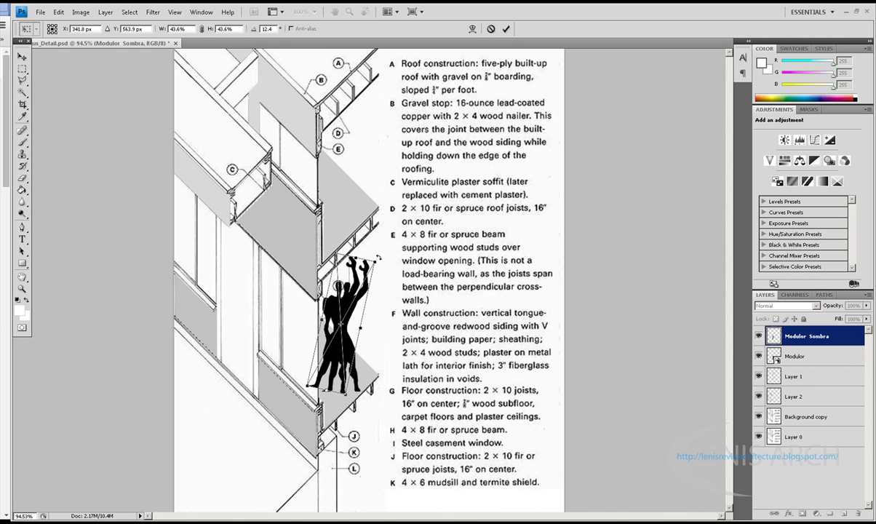
left_click(266, 29)
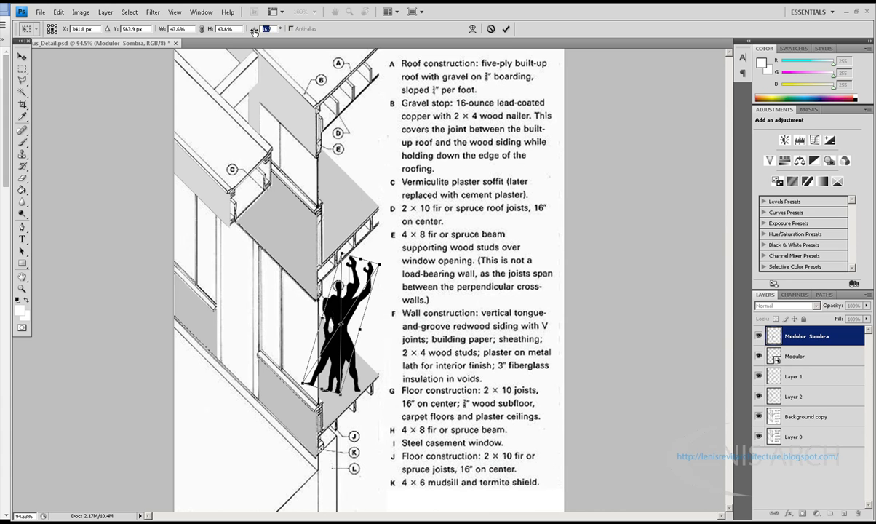
type("45")
key("Return")
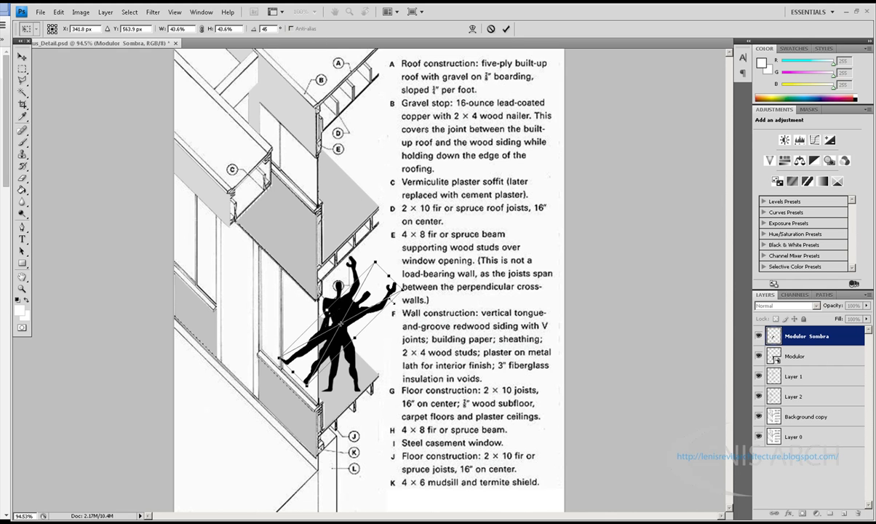
left_click_drag(368, 313, 421, 313)
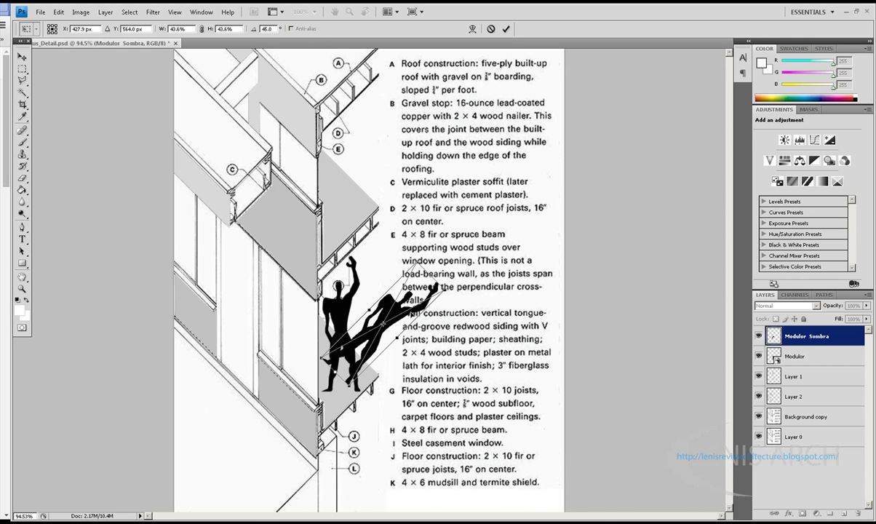
left_click_drag(420, 313, 412, 313)
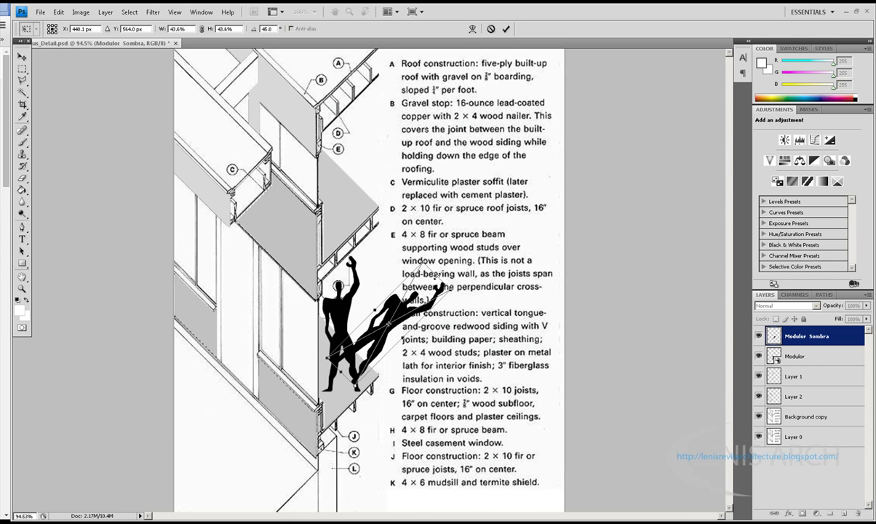
mouse_move(442, 285)
left_mouse_down()
mouse_move(405, 285)
mouse_move(405, 301)
left_mouse_up()
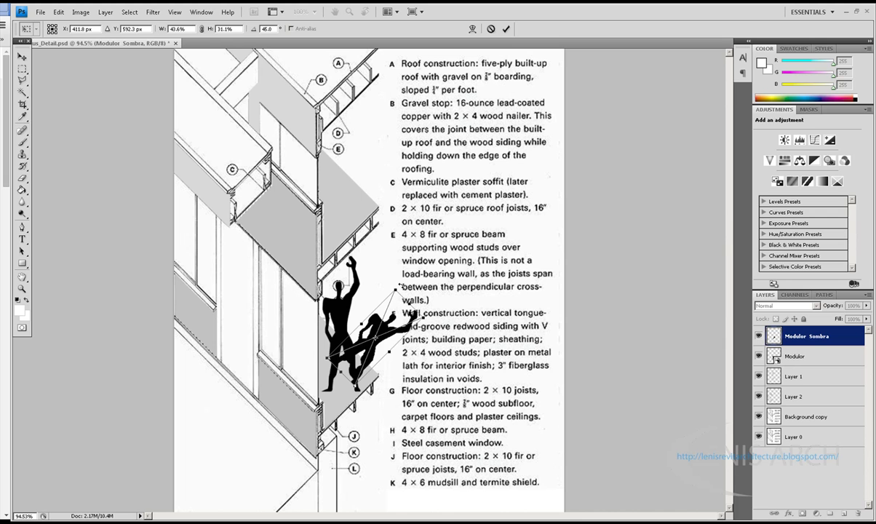
left_click_drag(379, 270, 375, 278)
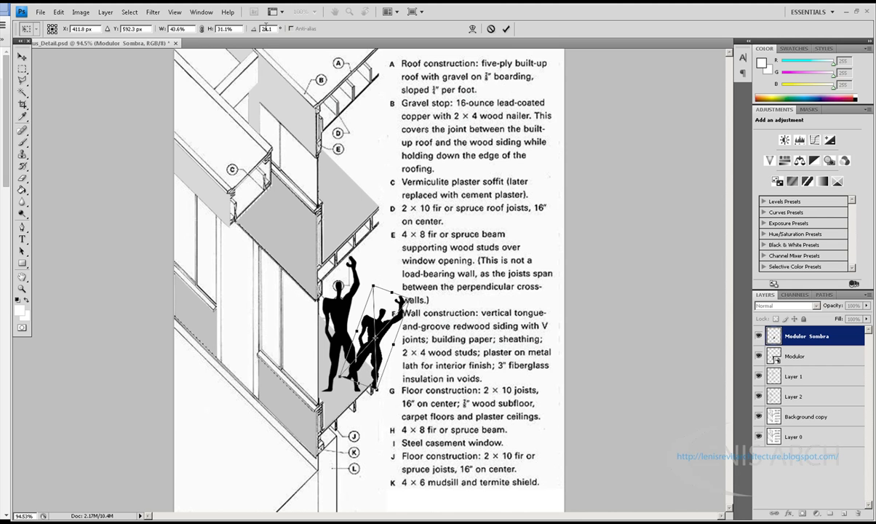
left_click(263, 28)
type("90")
key("Return")
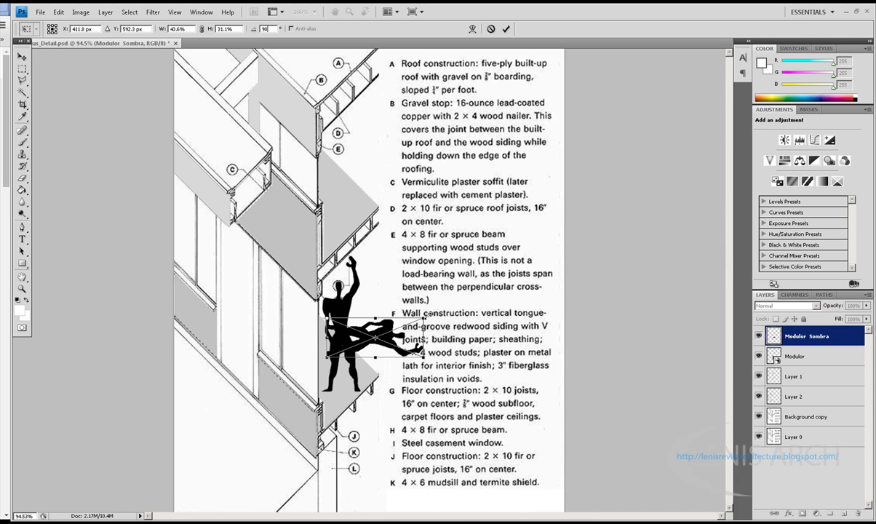
left_click_drag(418, 346, 362, 265)
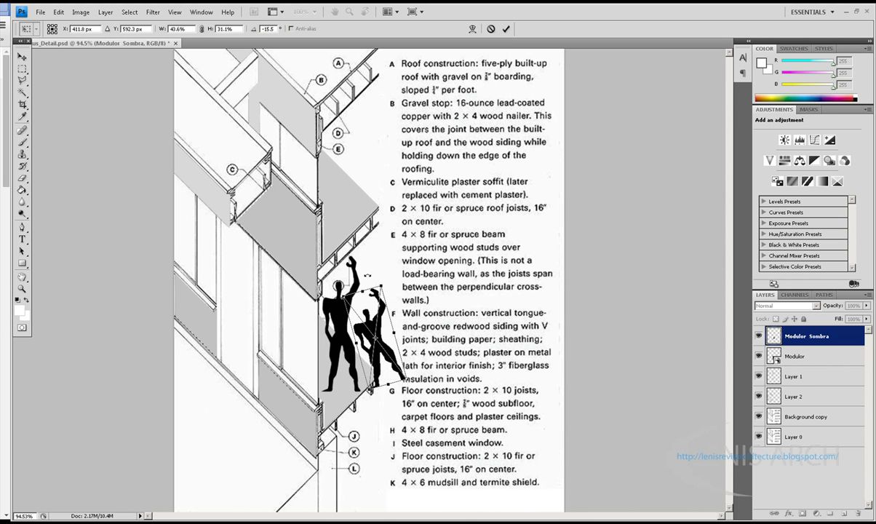
key("ctrl+alt+z")
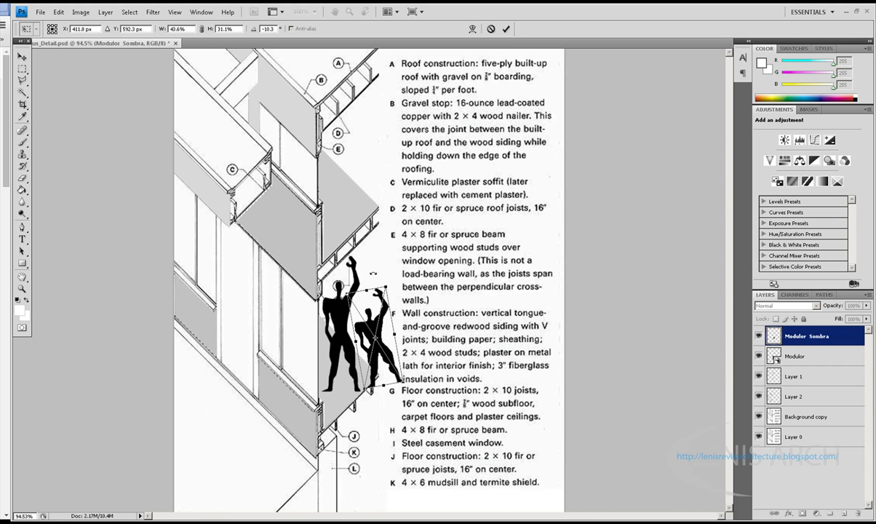
key("ctrl+alt+z")
key("ctrl+alt+z")
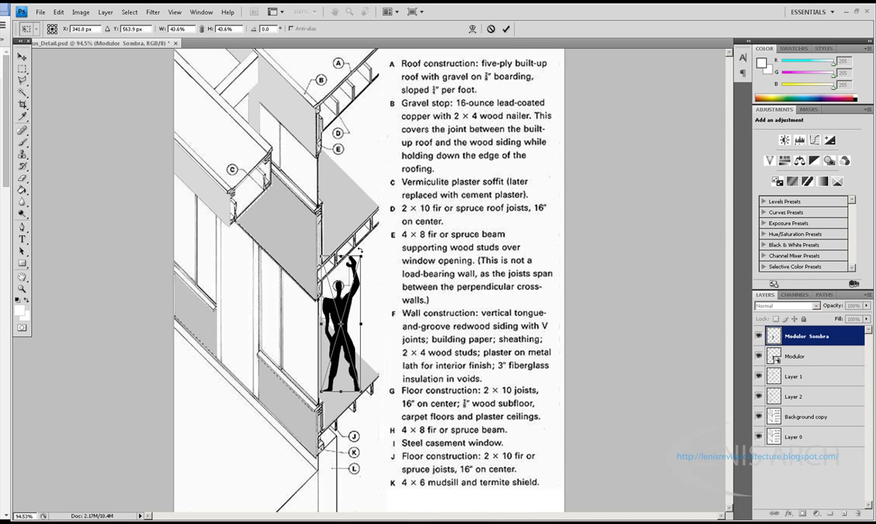
- Rotate the Modulor Sombra copy 45° in Free Transform
left_click_drag(360, 251, 398, 278)
type("45")
key("Return")
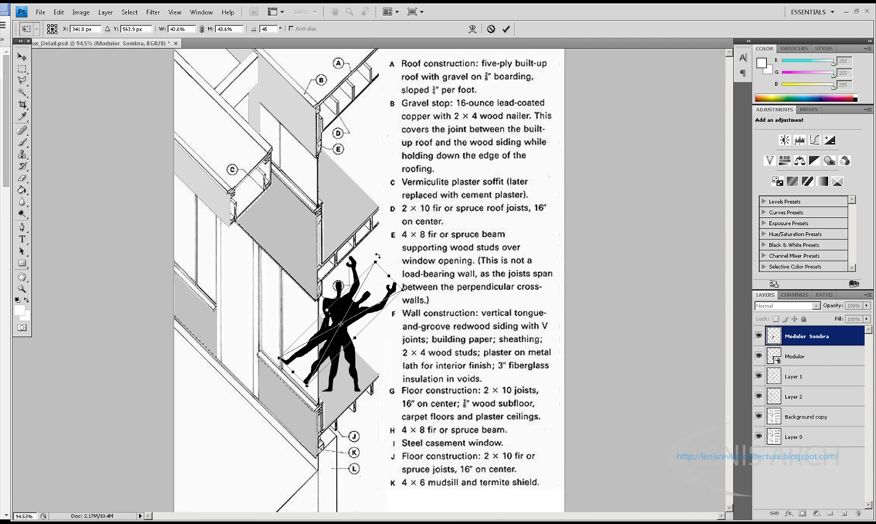
- Slide the shadow right, shorten it to 40.2% by 33.9%, and tilt it to 31.9°
mouse_move(336, 314)
left_mouse_down()
mouse_move(412, 305)
mouse_move(404, 314)
left_mouse_up()
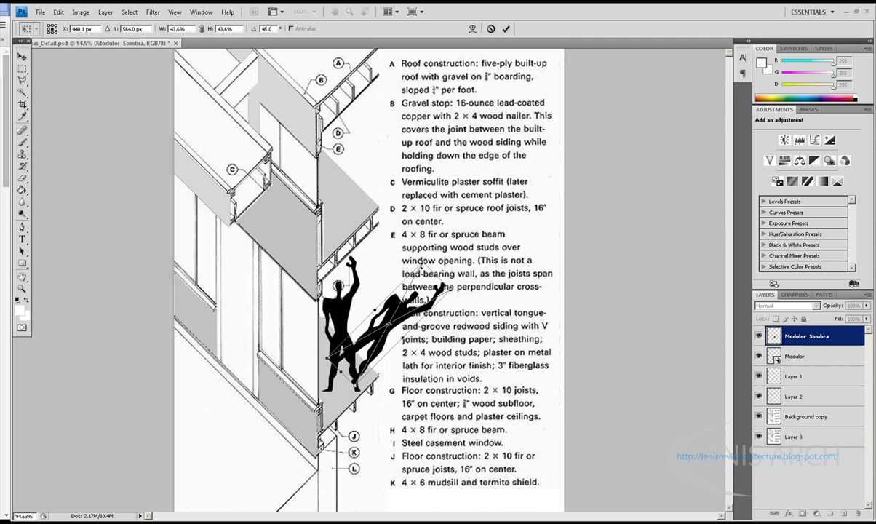
mouse_move(412, 255)
left_mouse_down()
mouse_move(421, 289)
mouse_move(412, 300)
left_mouse_up()
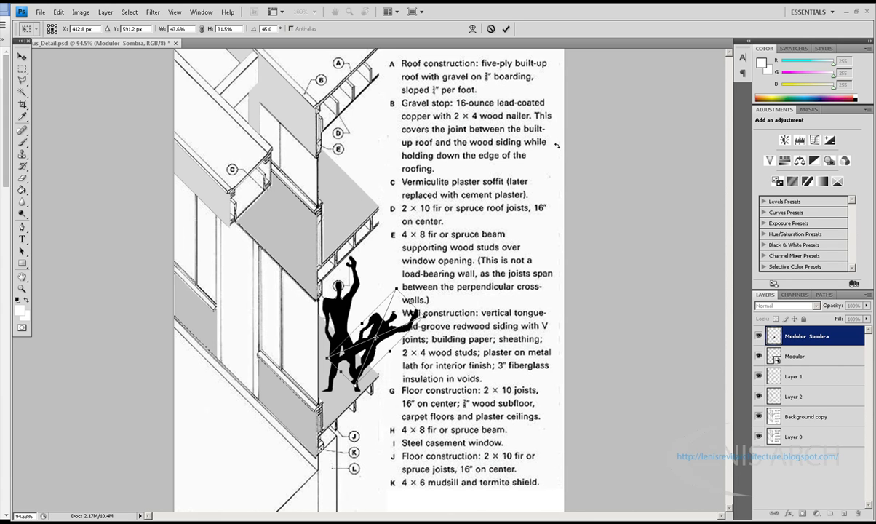
mouse_move(418, 289)
left_mouse_down()
mouse_move(392, 272)
mouse_move(413, 276)
mouse_move(372, 328)
left_mouse_up()
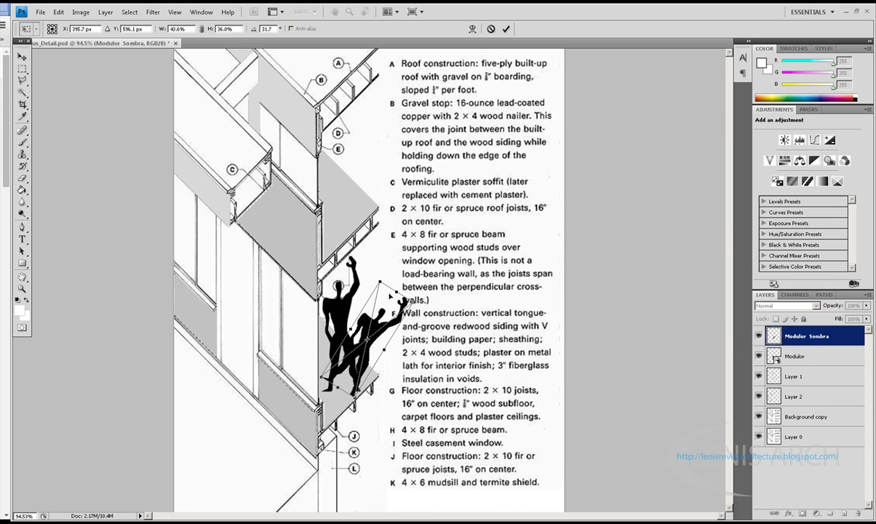
left_click_drag(399, 292, 395, 294)
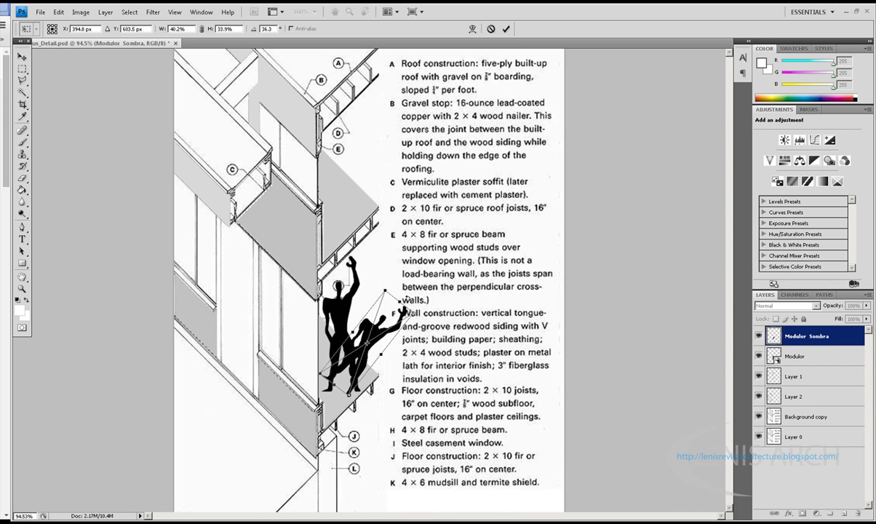
left_click_drag(398, 293, 400, 290)
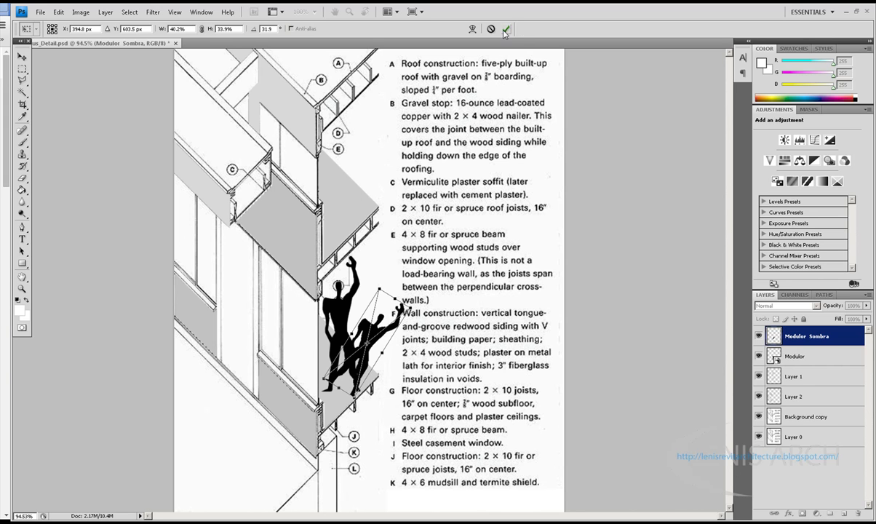
- Commit the slanted shadow shape and preview a 5-pixel Gaussian Blur on it
left_click(153, 11)
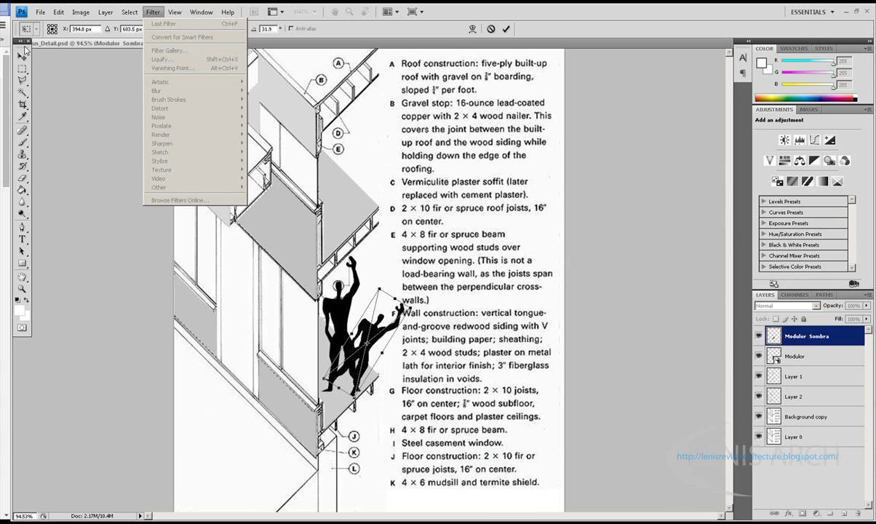
key("Return")
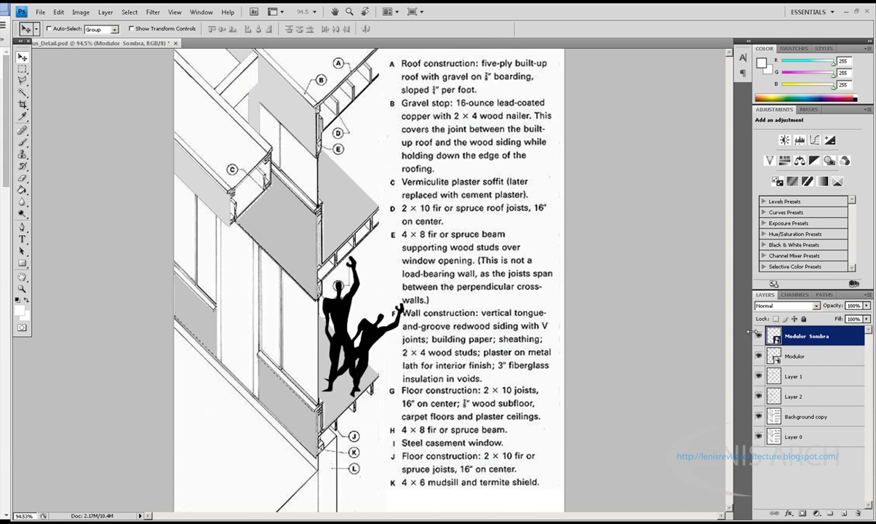
left_click(154, 12)
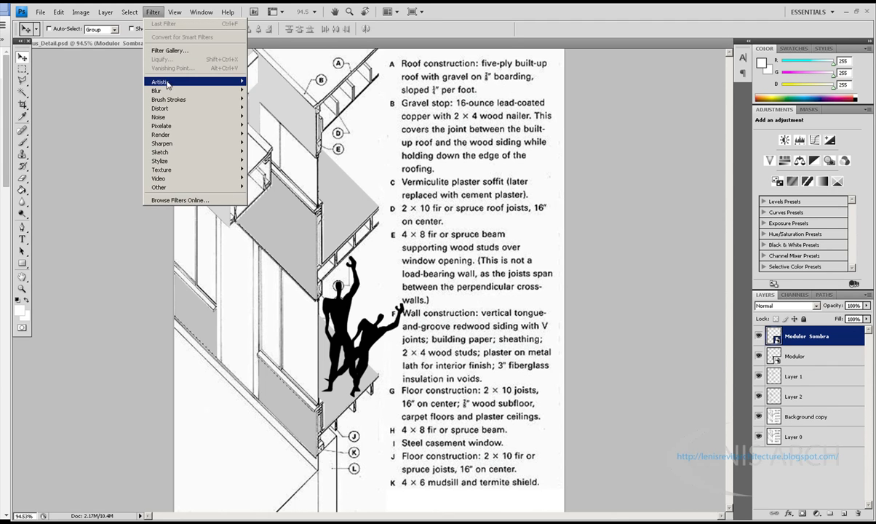
mouse_move(157, 90)
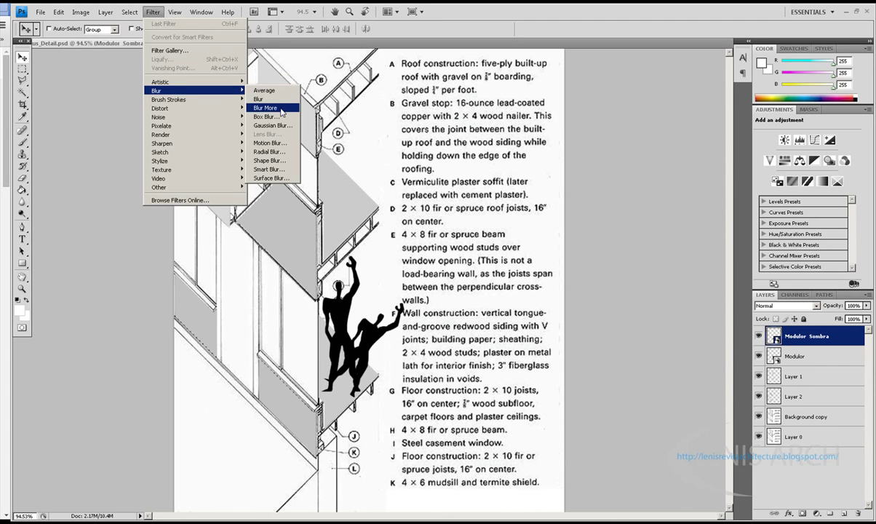
left_click(273, 125)
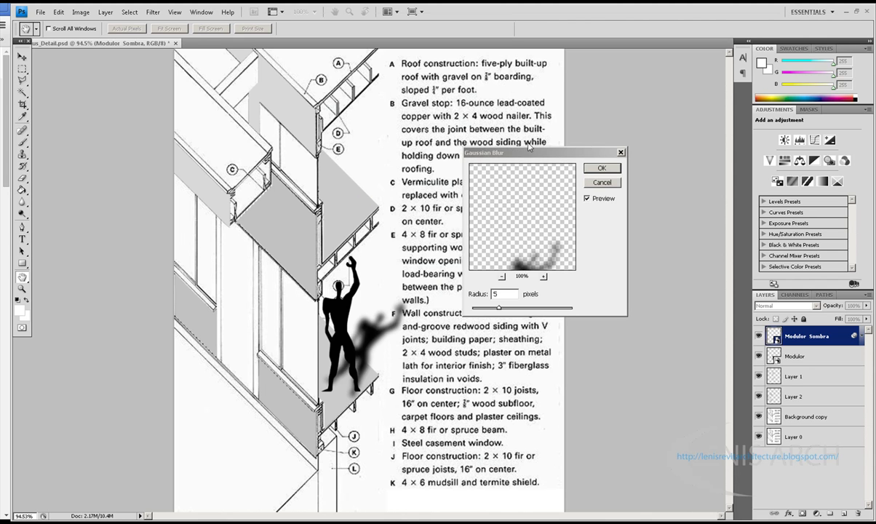
left_click_drag(487, 146, 551, 204)
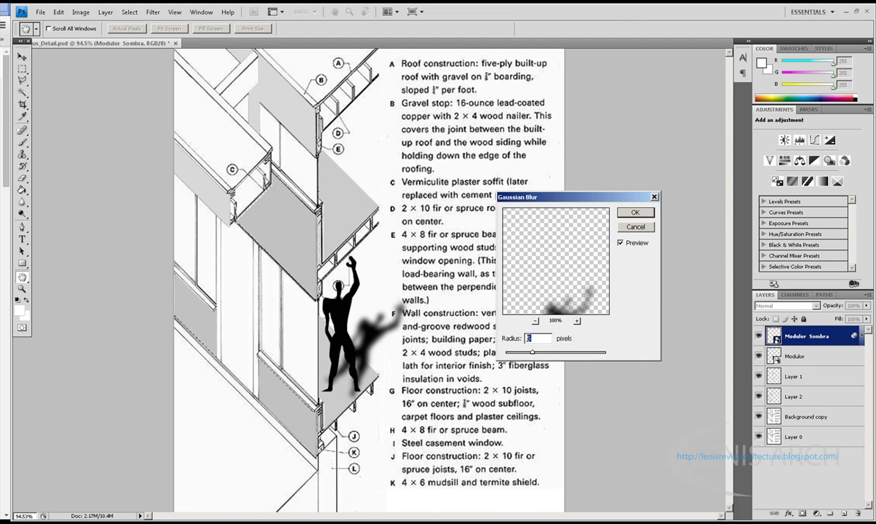
- Apply the 5-pixel Gaussian Blur and lower the Modulor Sombra layer opacity to 50%
left_click(633, 214)
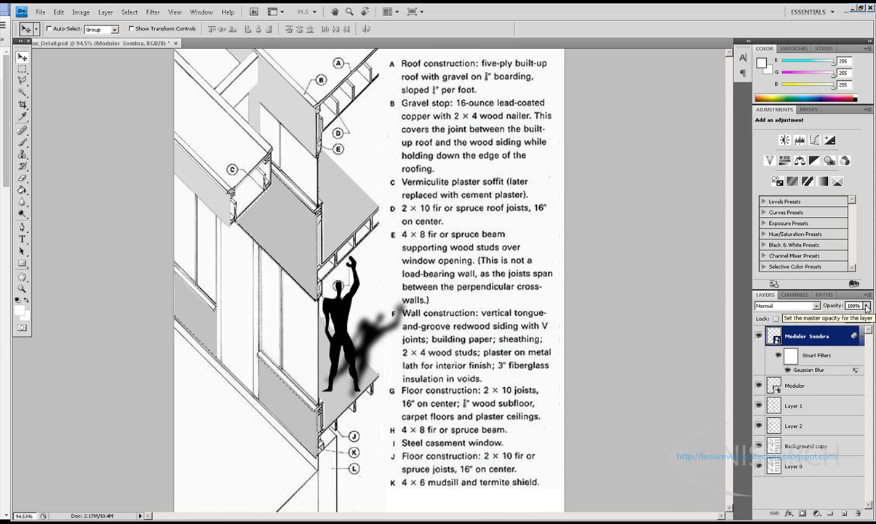
left_click(866, 306)
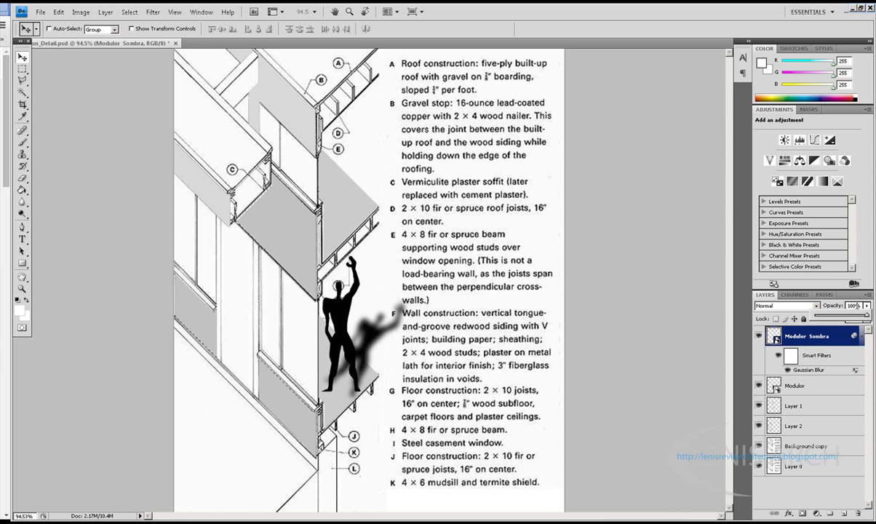
left_click(842, 295)
type("50")
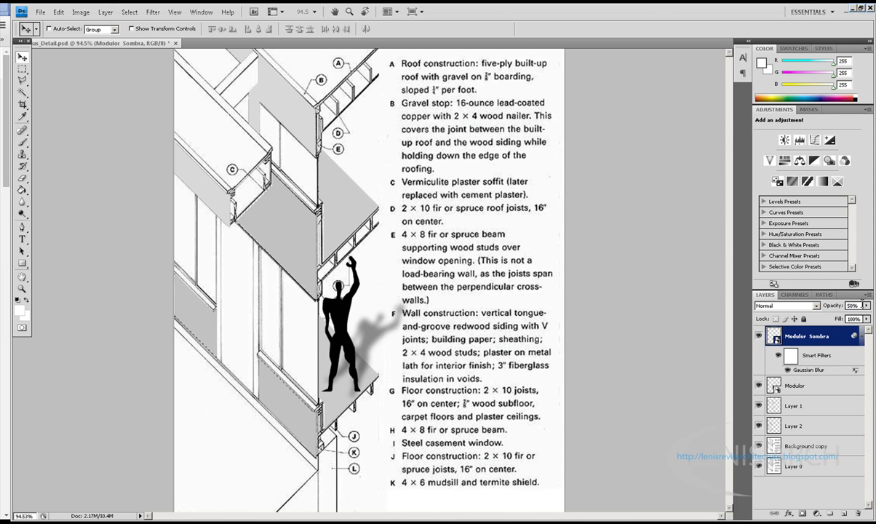
left_click_drag(843, 306, 817, 309)
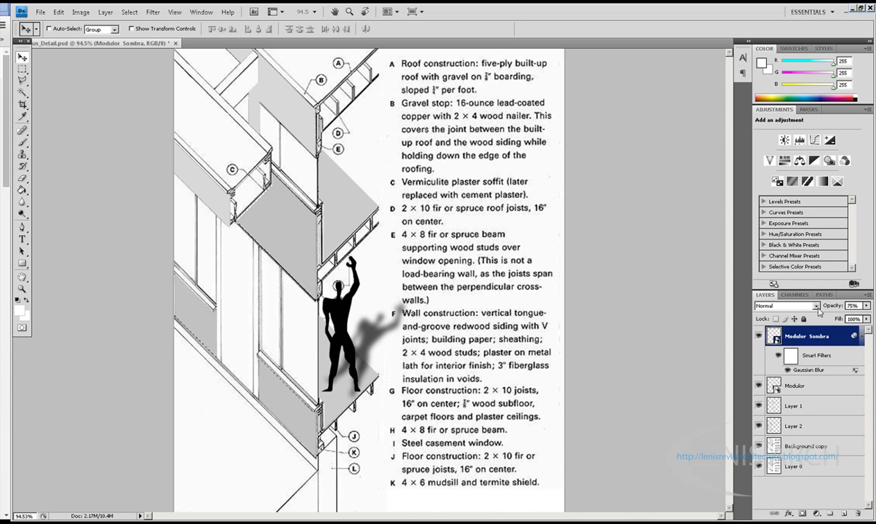
type("50")
key("Return")
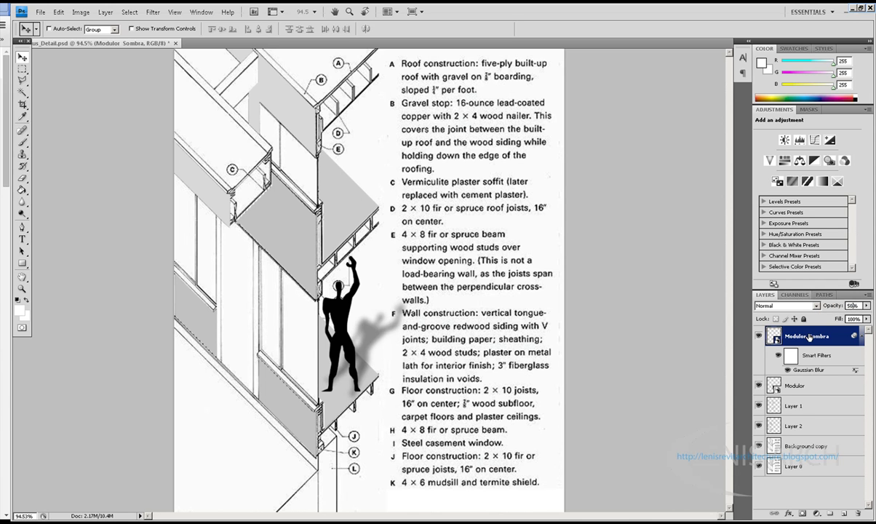